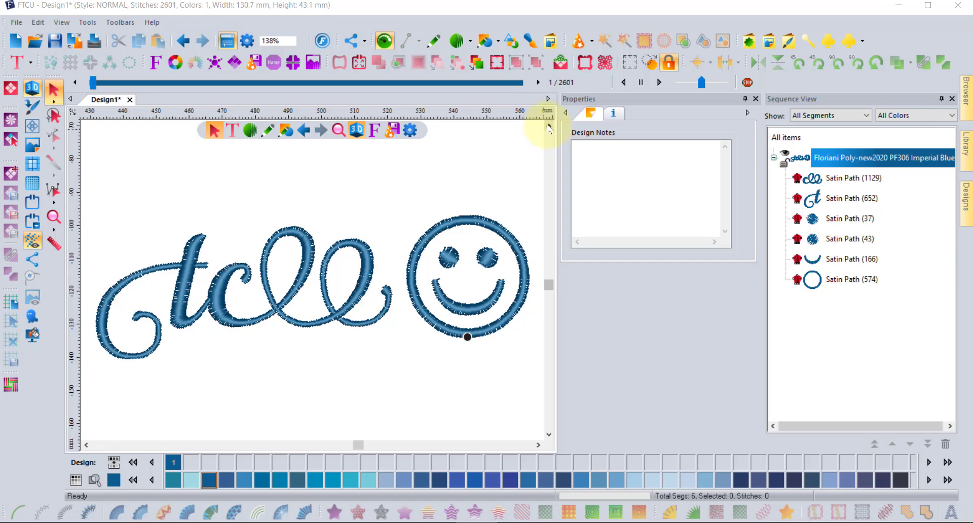
# Step: Add a new text object in the empty area above the lettering and smiley face
pyautogui.click(549, 128)
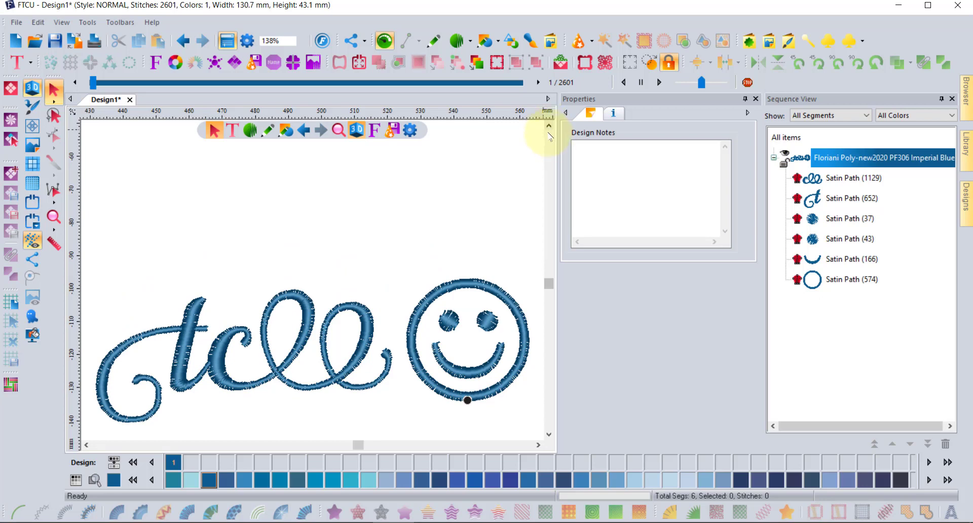
pyautogui.click(17, 64)
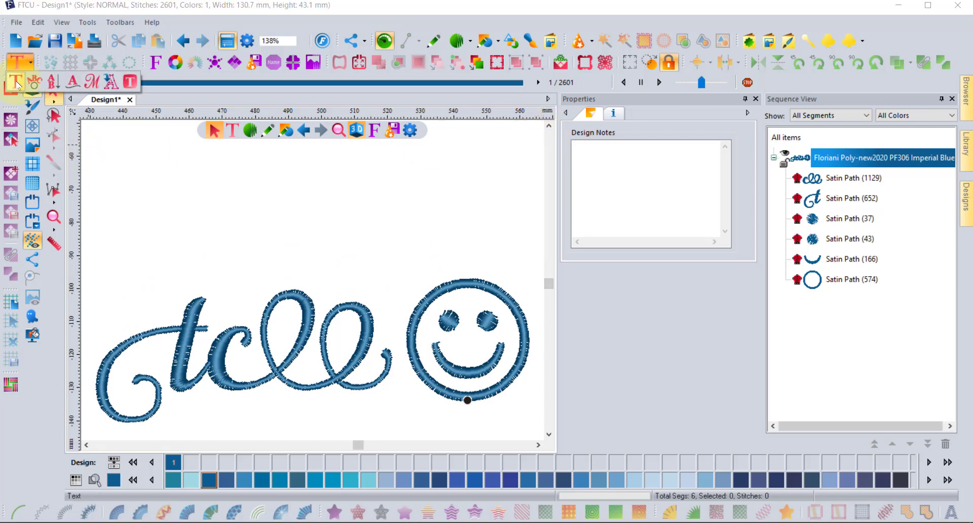
pyautogui.click(382, 215)
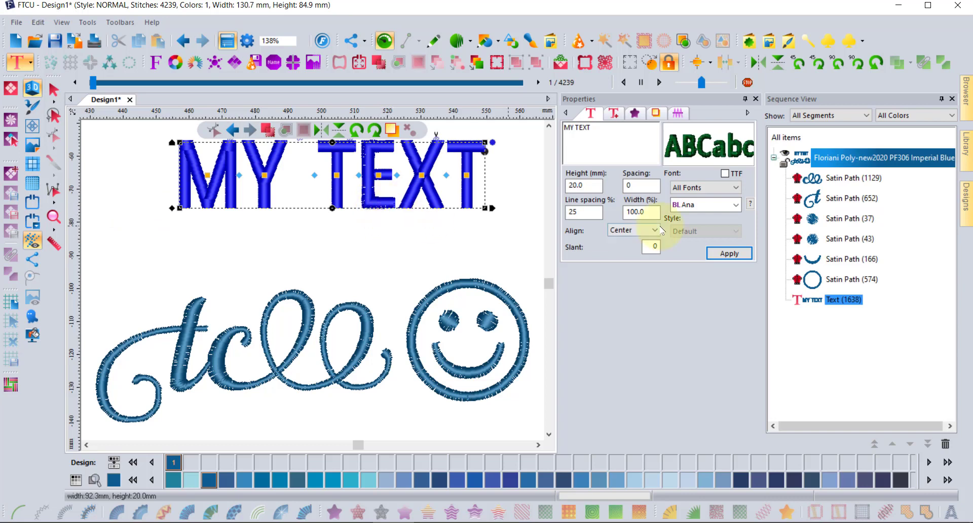
pyautogui.click(549, 126)
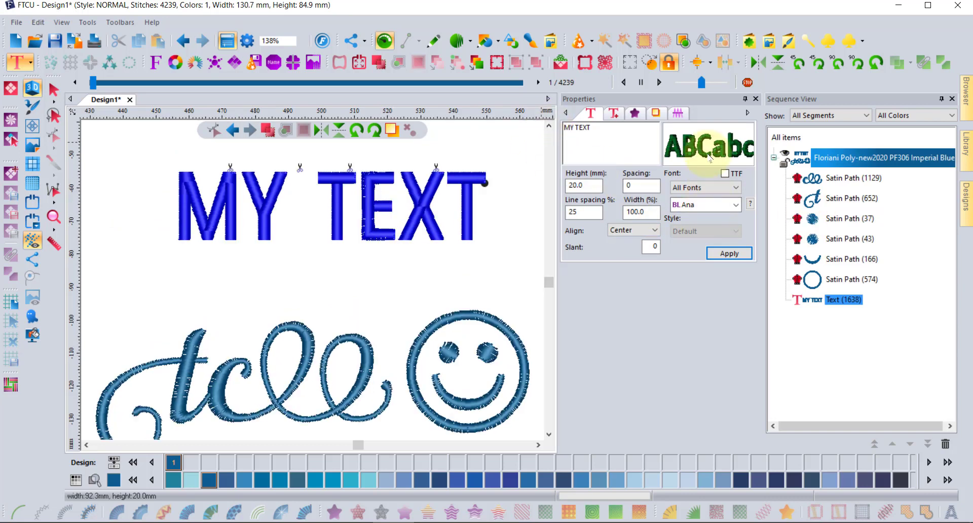
# Step: Check which characters and stitching heights the Ana font supports, and close its information window
pyautogui.moveTo(712, 143)
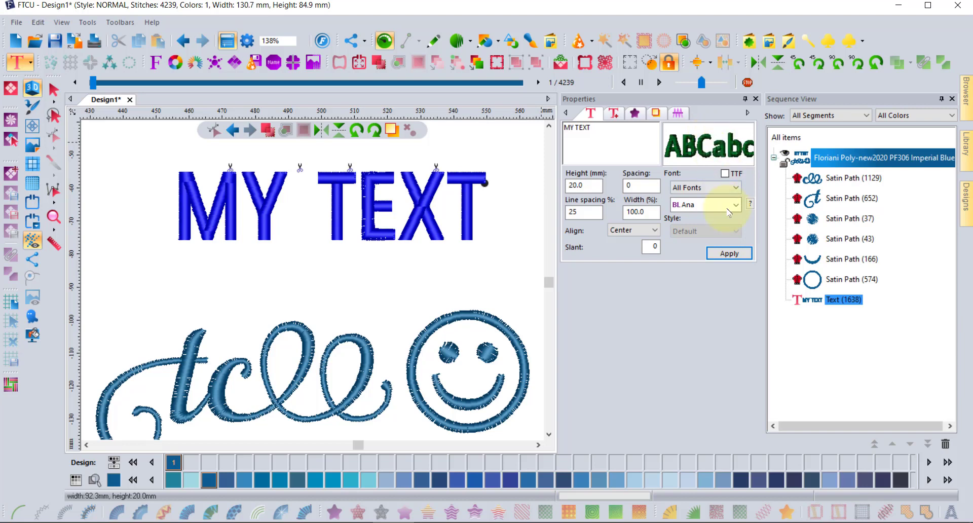
pyautogui.click(750, 205)
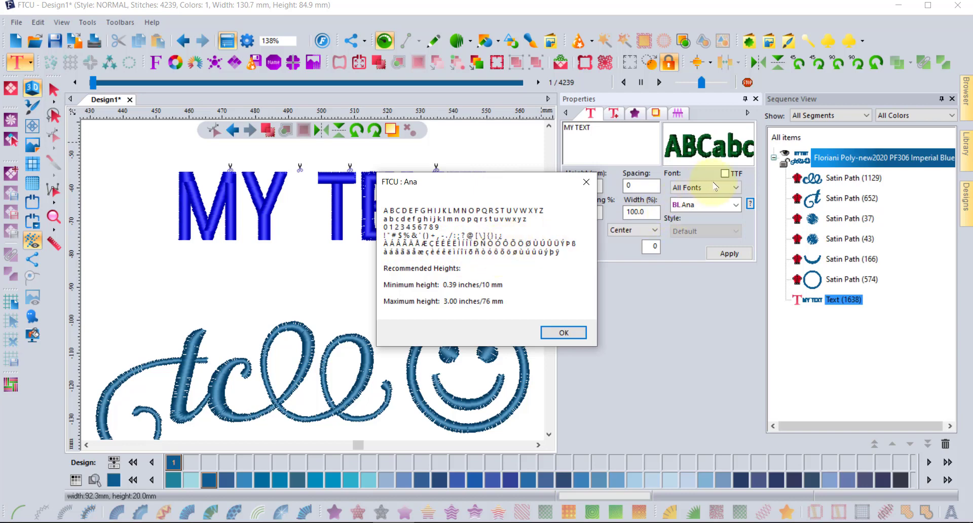
pyautogui.click(564, 333)
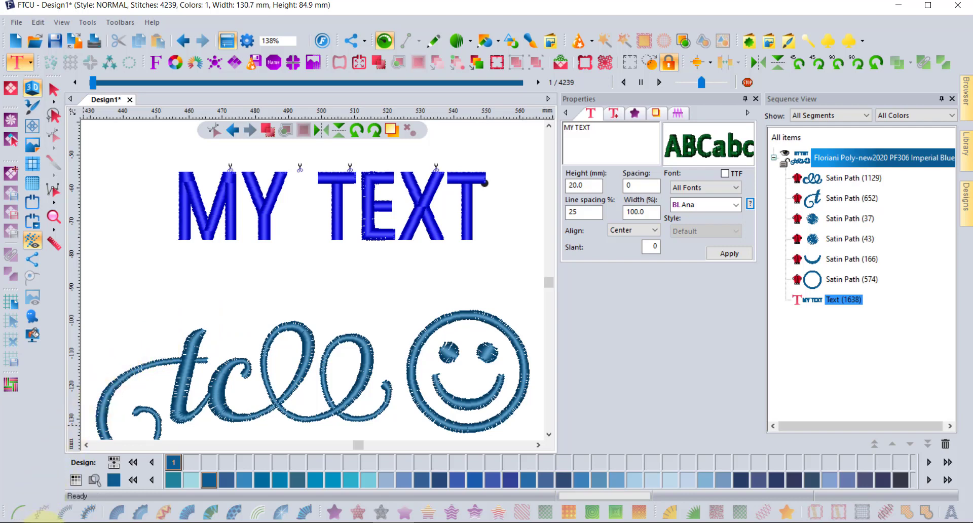
# Step: Switch to the Windows Character Map, move its window toward the middle of the screen and display the Arial characters
pyautogui.click(36, 519)
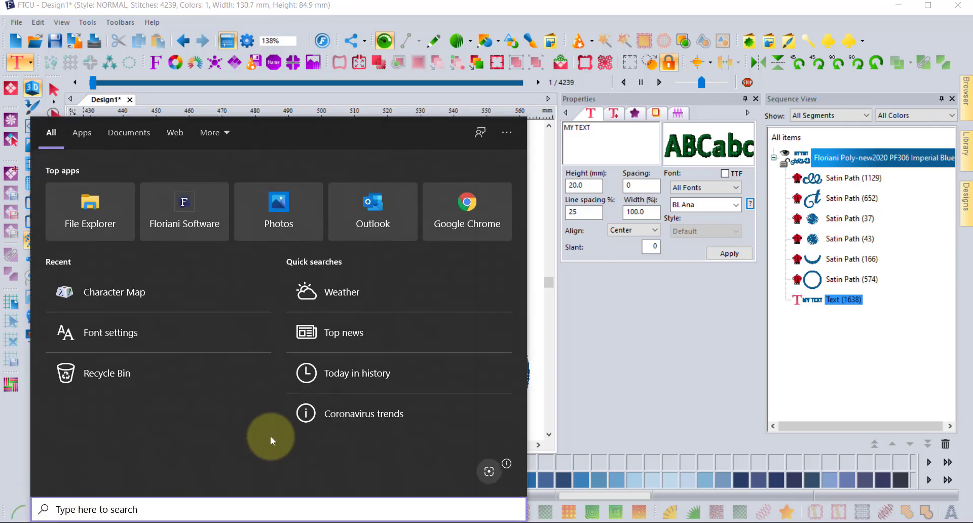
pyautogui.write('char')
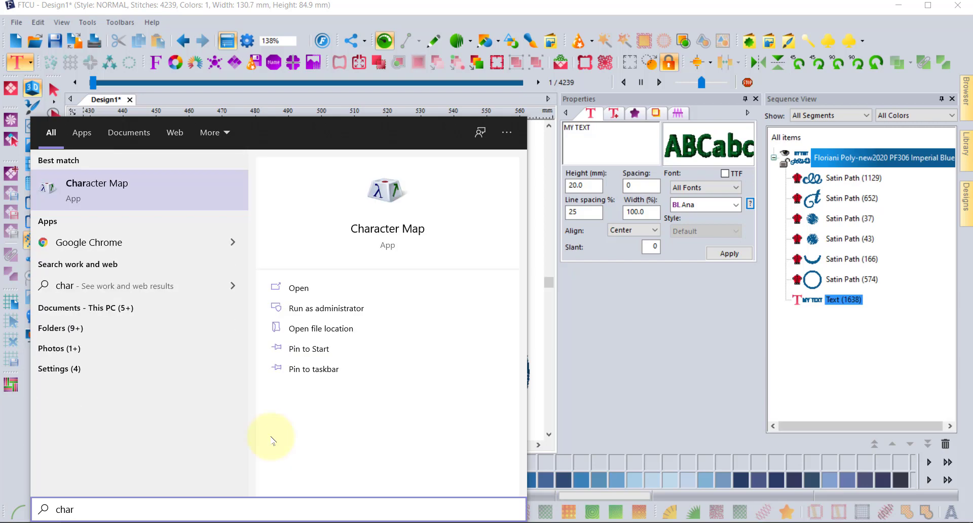
pyautogui.click(109, 187)
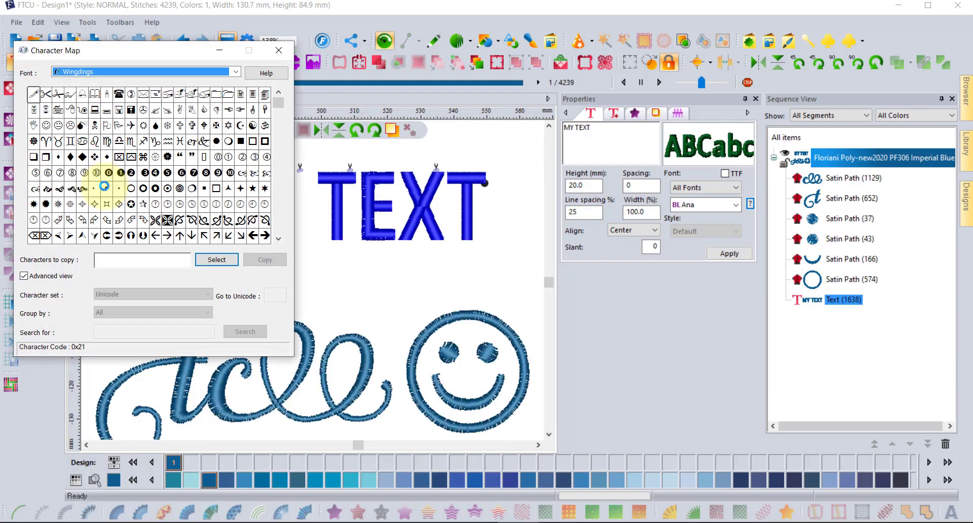
pyautogui.moveTo(183, 50); pyautogui.dragTo(514, 63)
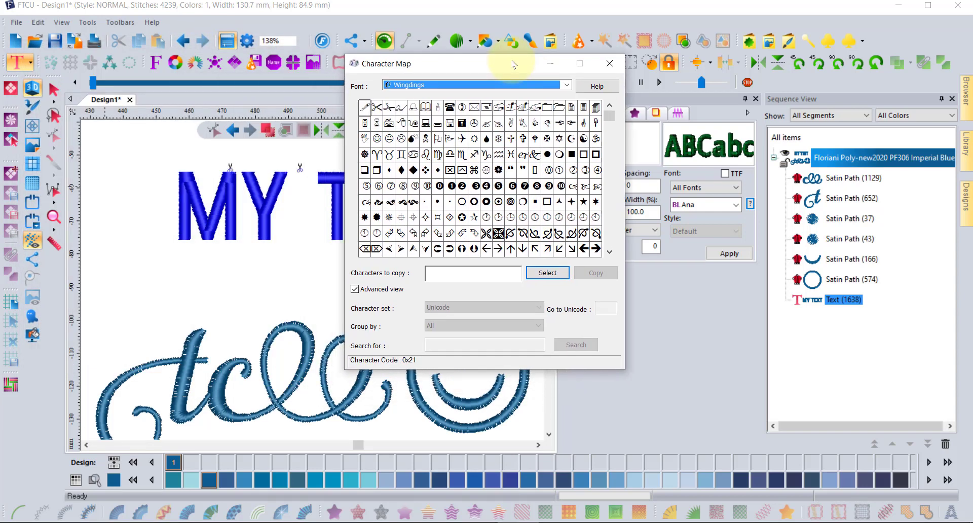
pyautogui.click(446, 90)
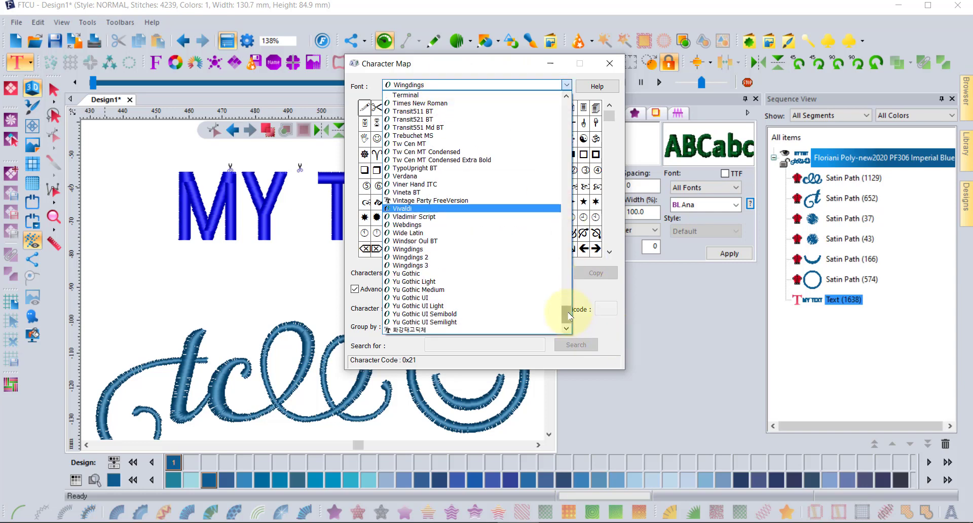
pyautogui.moveTo(569, 315); pyautogui.dragTo(562, 104)
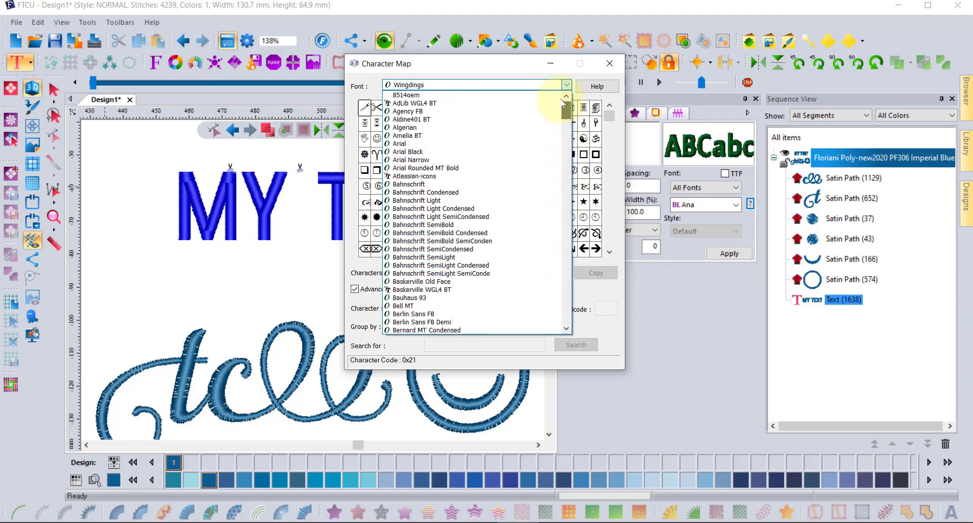
pyautogui.click(430, 145)
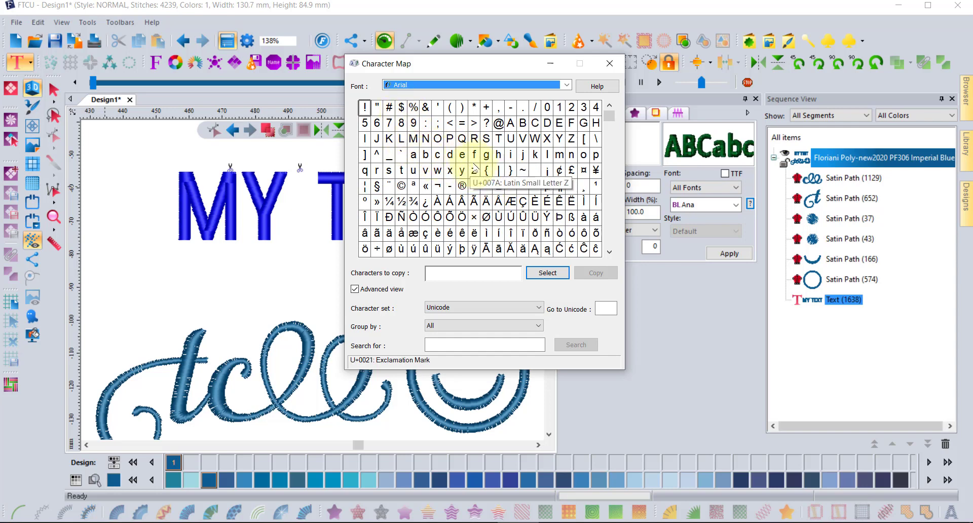
# Step: Collect the characters Ð, Ç and S in Character Map and copy them
pyautogui.click(389, 218)
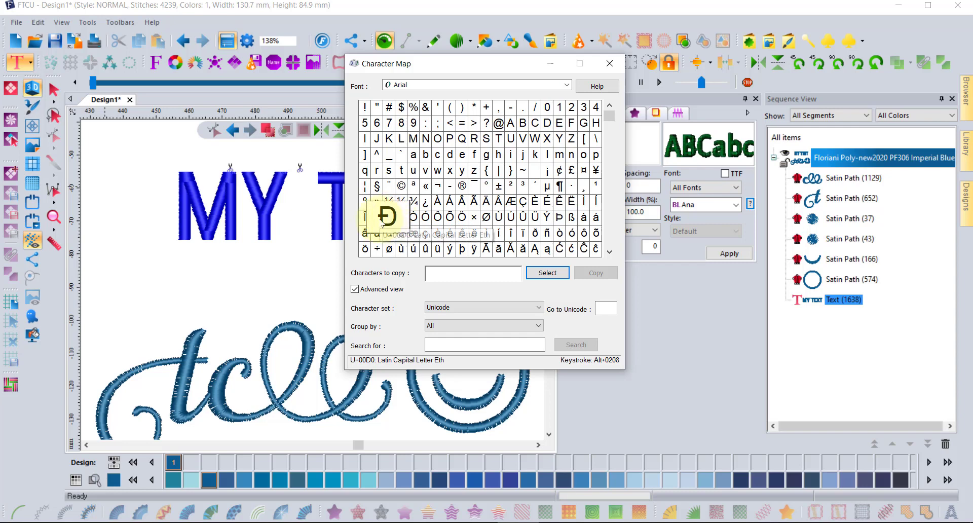
pyautogui.click(547, 273)
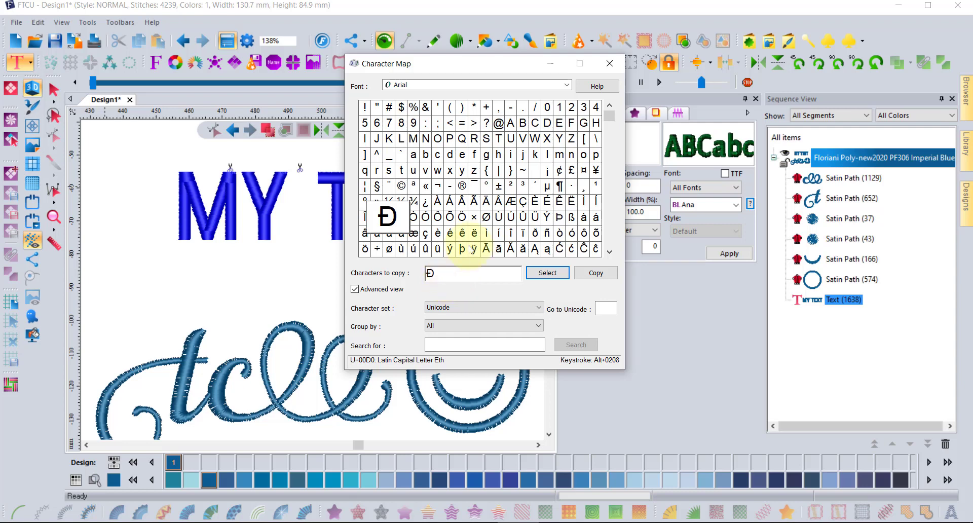
pyautogui.click(523, 202)
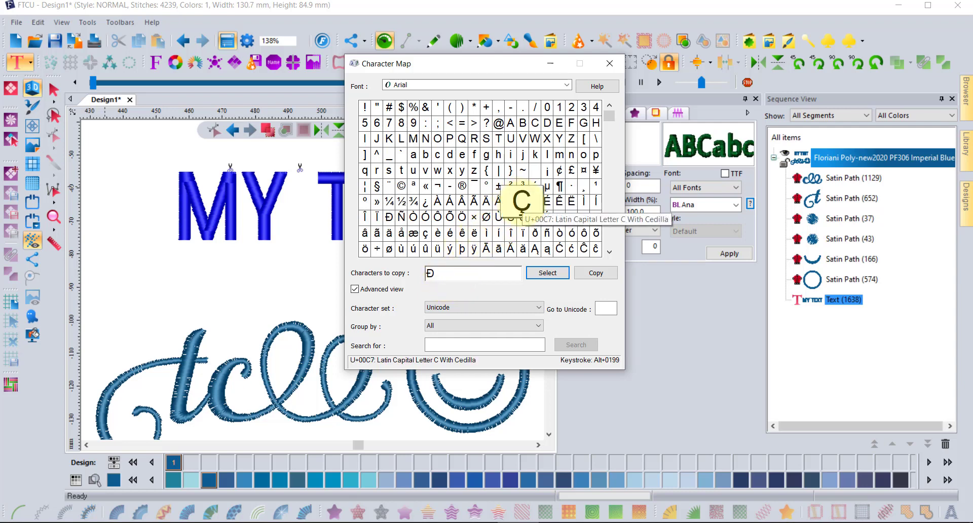
pyautogui.click(548, 272)
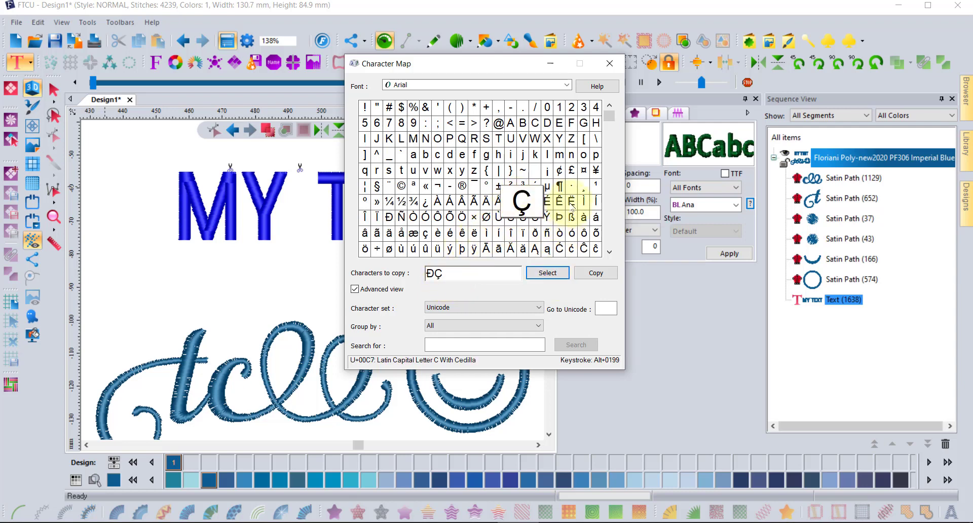
pyautogui.click(486, 139)
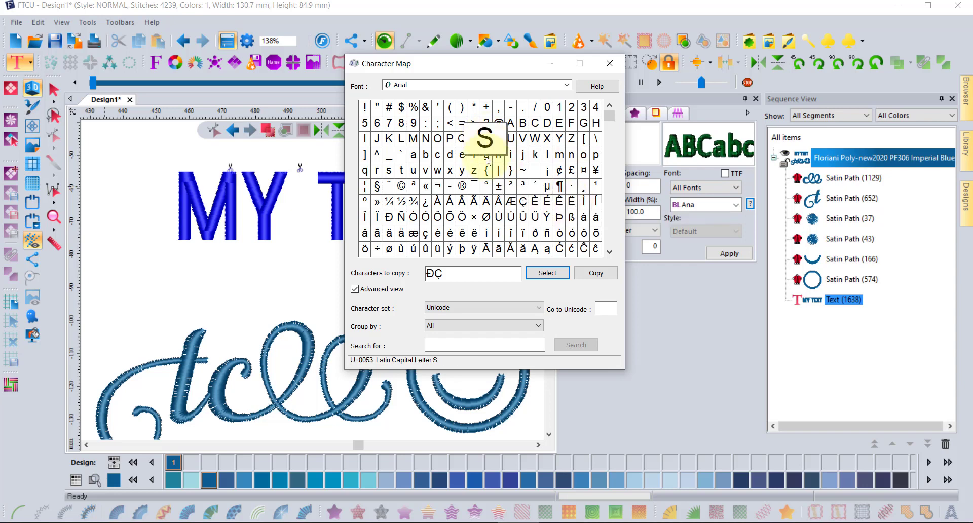
pyautogui.click(544, 274)
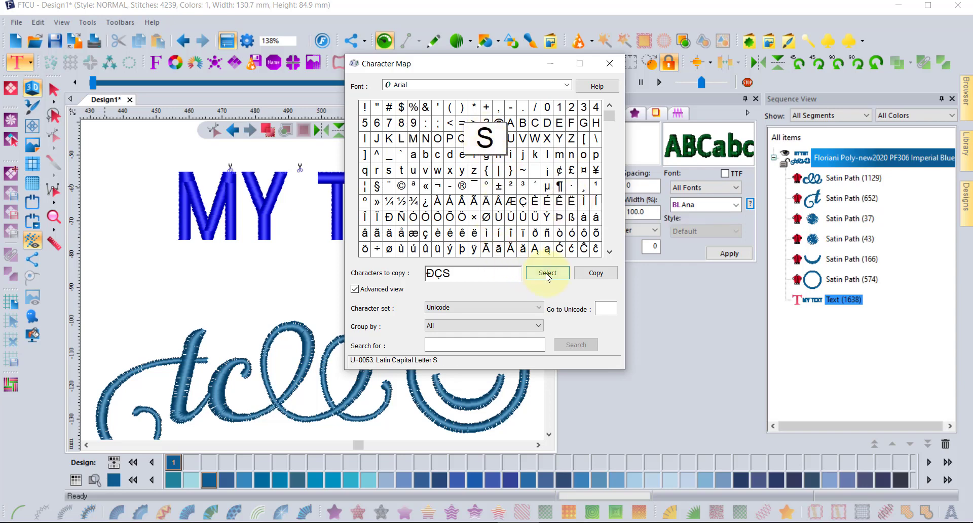
pyautogui.click(597, 274)
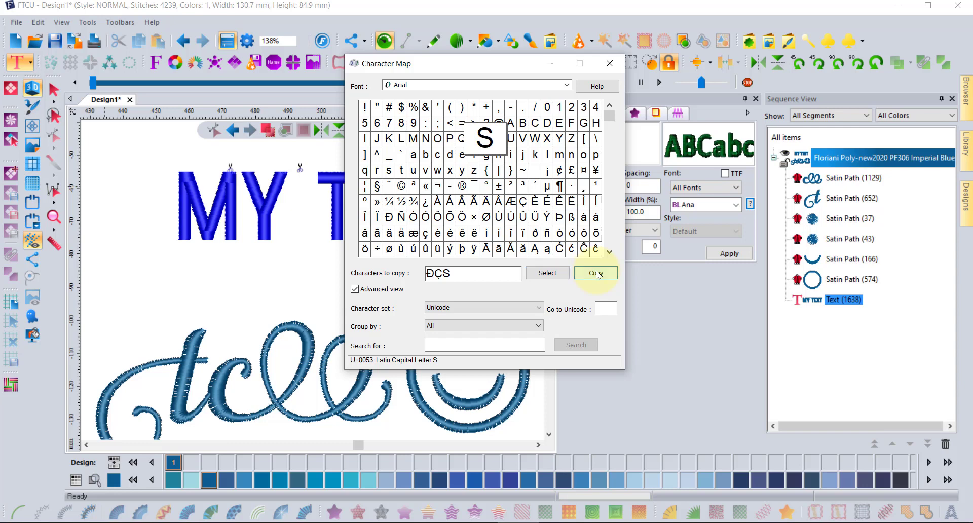
# Step: Replace the MY TEXT wording with the copied characters ÐÇS and apply the change to the design
pyautogui.click(334, 228)
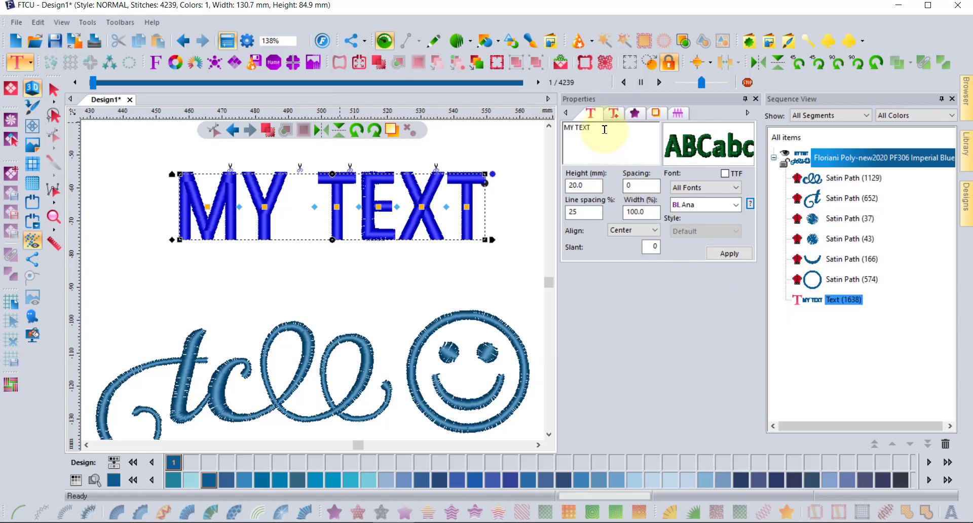
pyautogui.moveTo(605, 129); pyautogui.dragTo(562, 129)
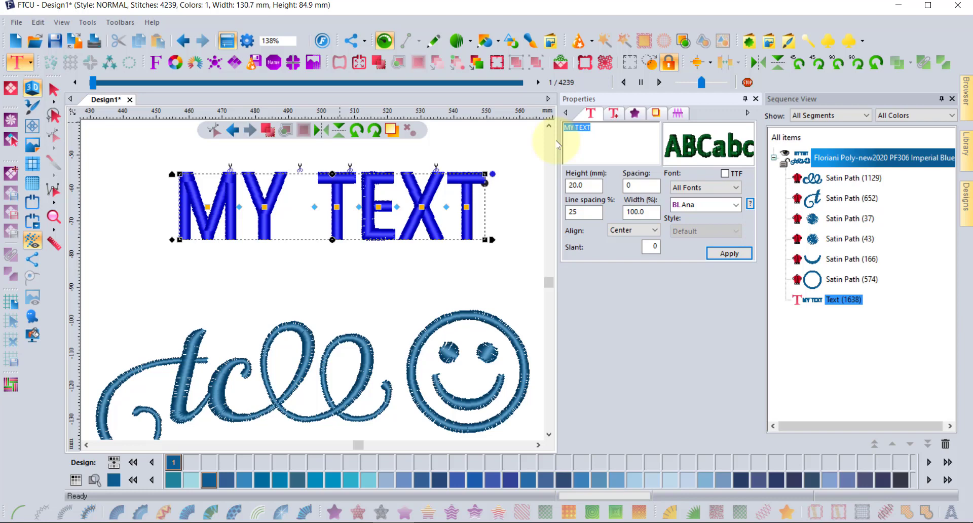
pyautogui.write('ĐÇS')
pyautogui.press('Return')
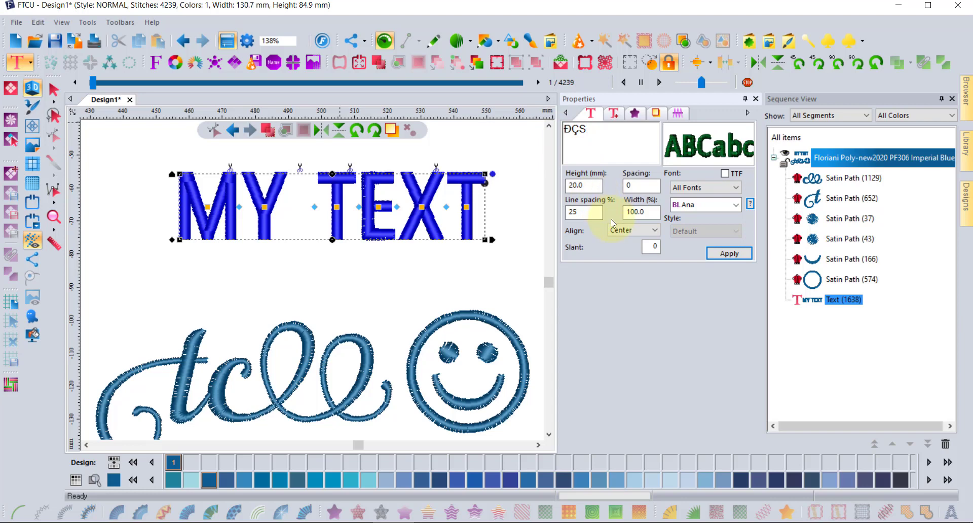
pyautogui.click(726, 255)
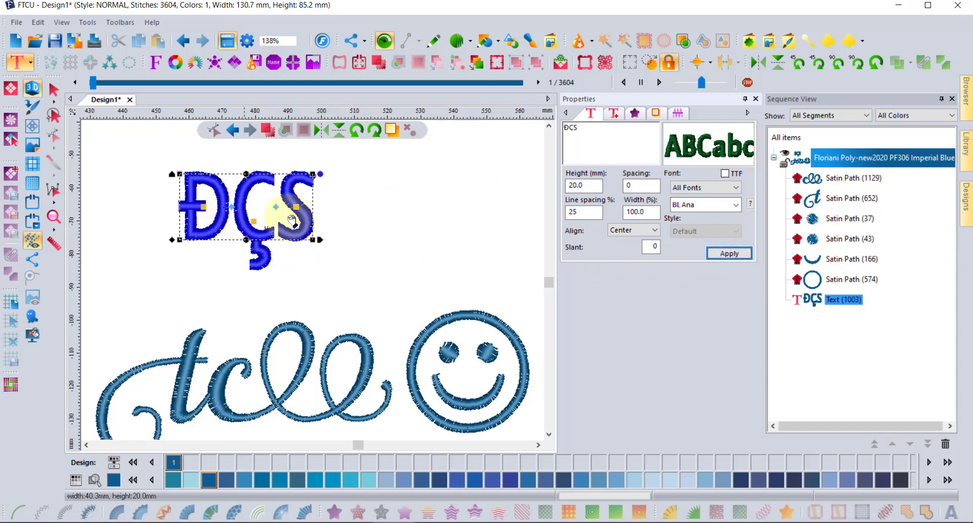
# Step: Return to Character Map, add the small letter d with tail (ɖ) to the collected characters and copy the string ÐÇSɖ
pyautogui.moveTo(715, 146)
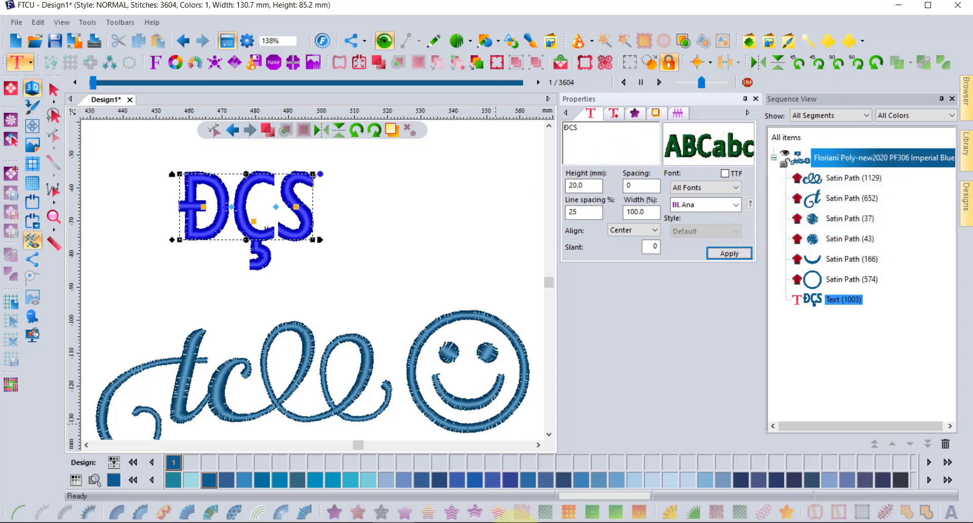
pyautogui.click(507, 514)
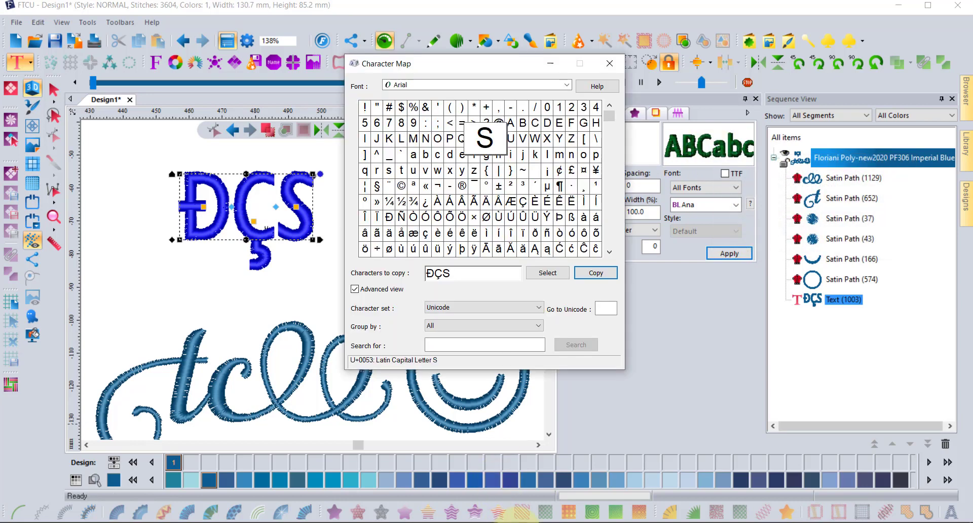
pyautogui.click(611, 235)
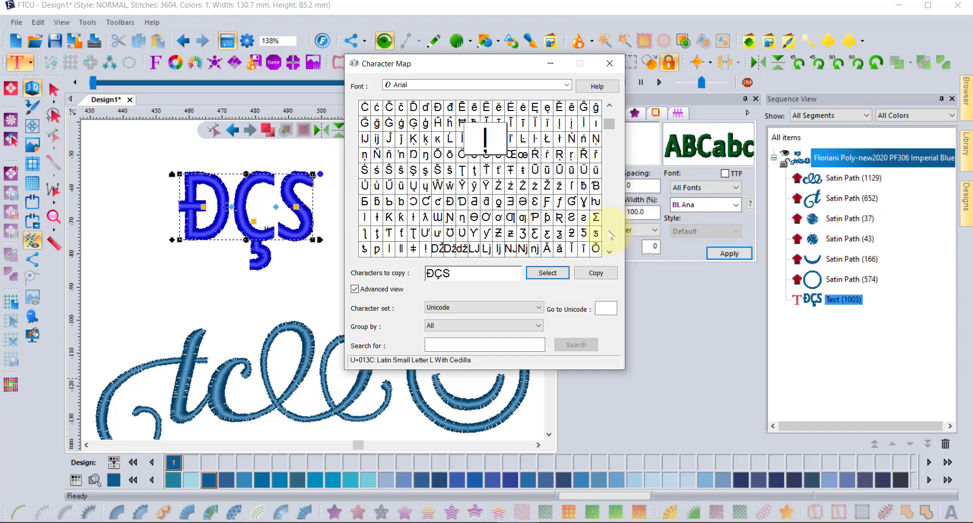
pyautogui.click(611, 236)
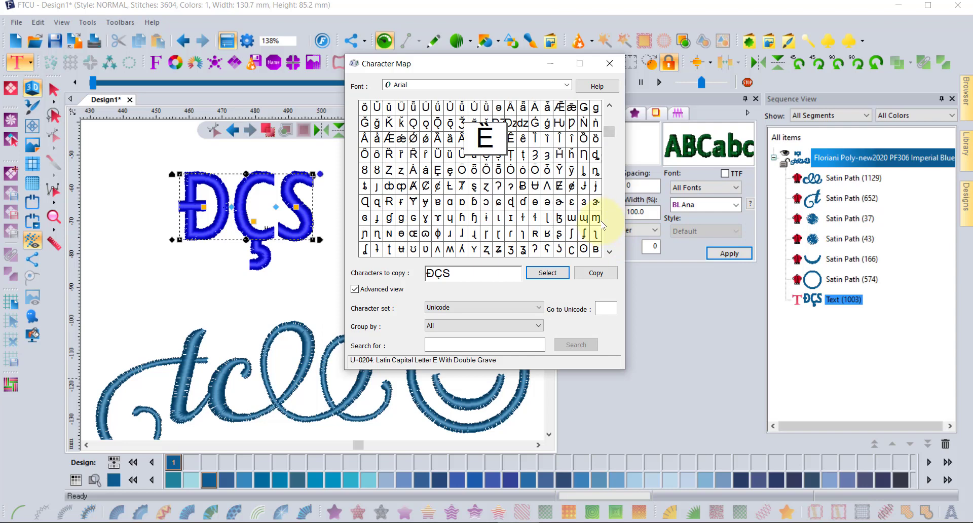
pyautogui.click(512, 204)
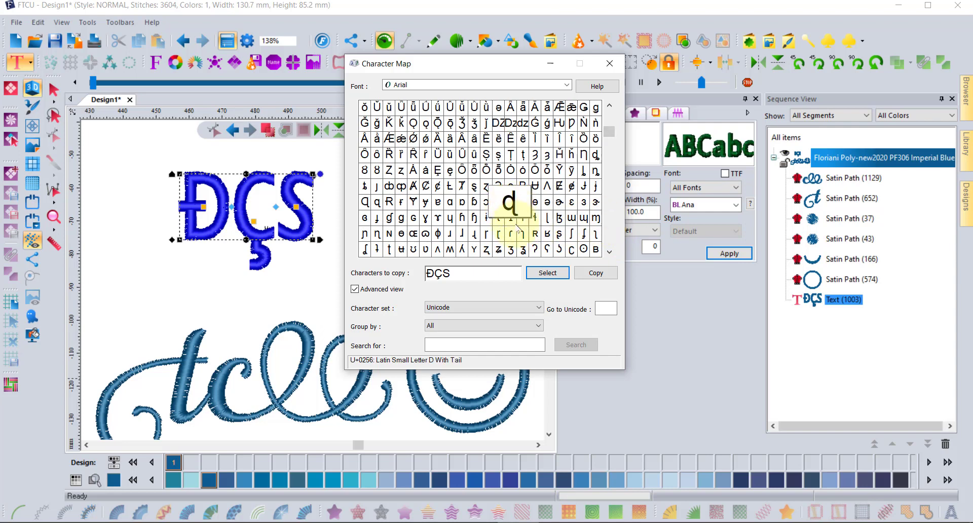
pyautogui.click(542, 273)
pyautogui.moveTo(470, 272); pyautogui.dragTo(381, 273)
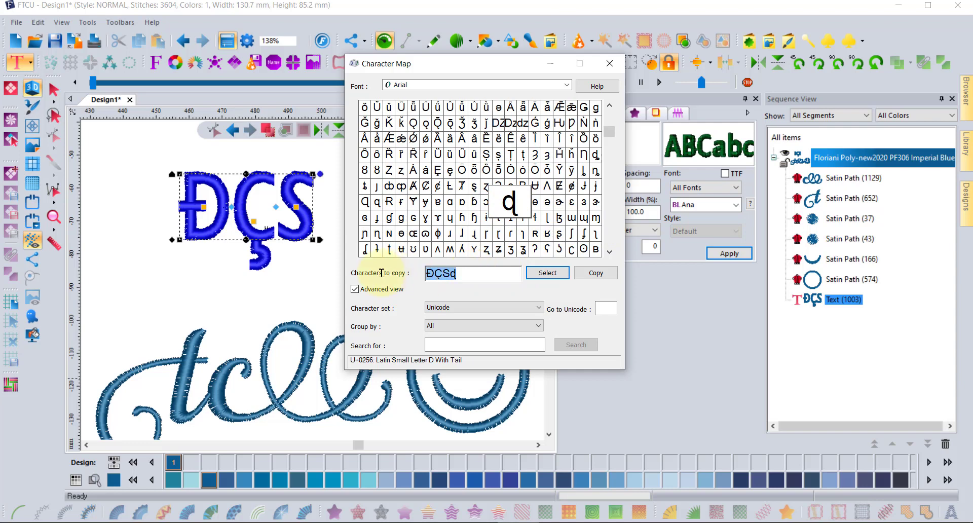
pyautogui.click(597, 274)
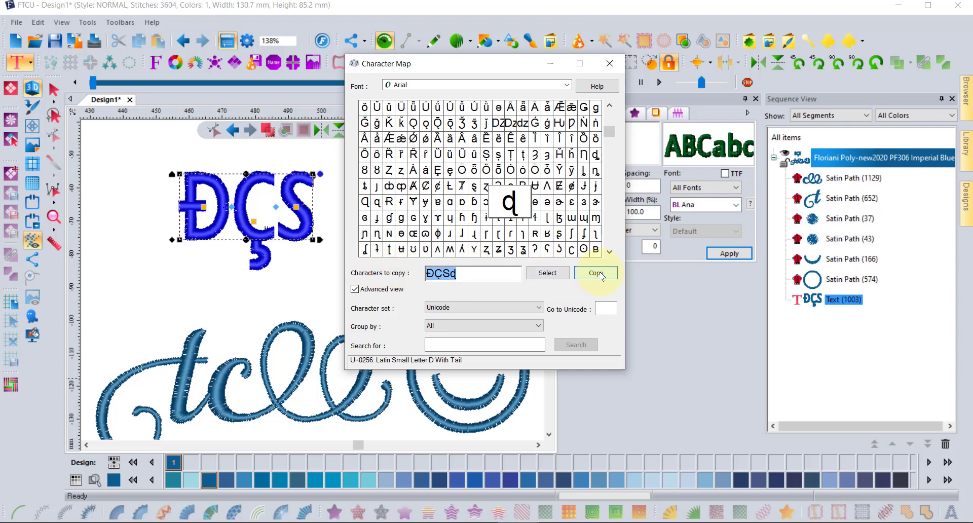
# Step: Return to the embroidery design, replace the ÐÇS lettering's text with the copied string ÐÇSɖ and apply it
pyautogui.click(250, 304)
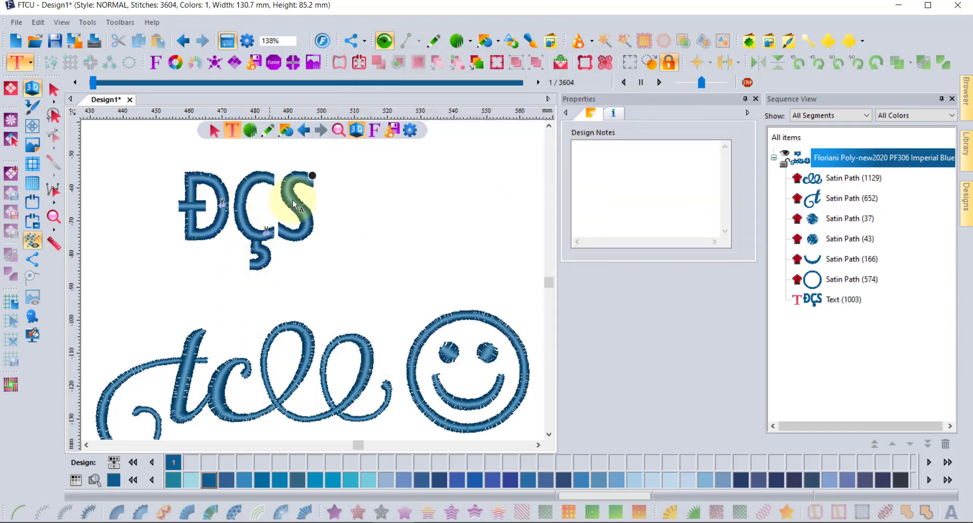
pyautogui.click(294, 205)
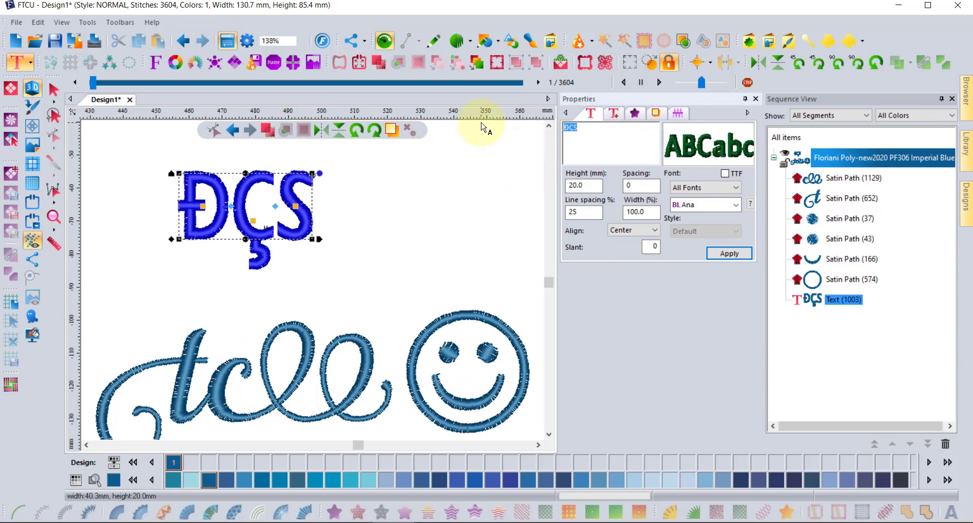
pyautogui.hotkey('ctrl', 'v')
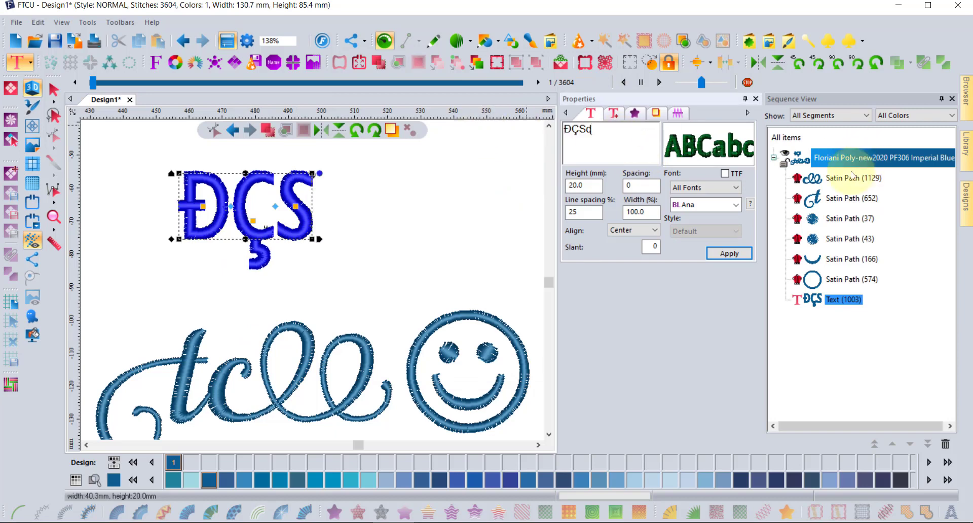
pyautogui.click(729, 253)
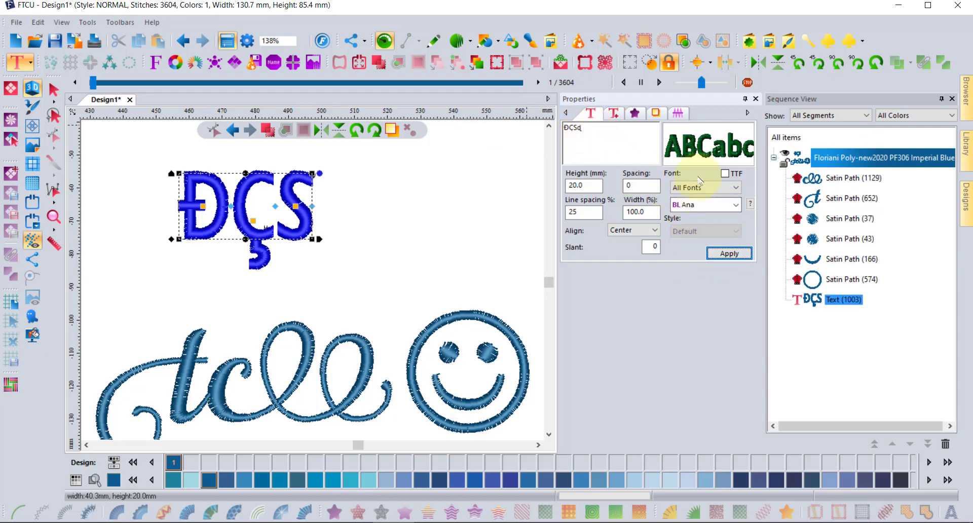
# Step: Set the lettering's font to Andrew and apply it to test the special characters
pyautogui.moveTo(705, 146)
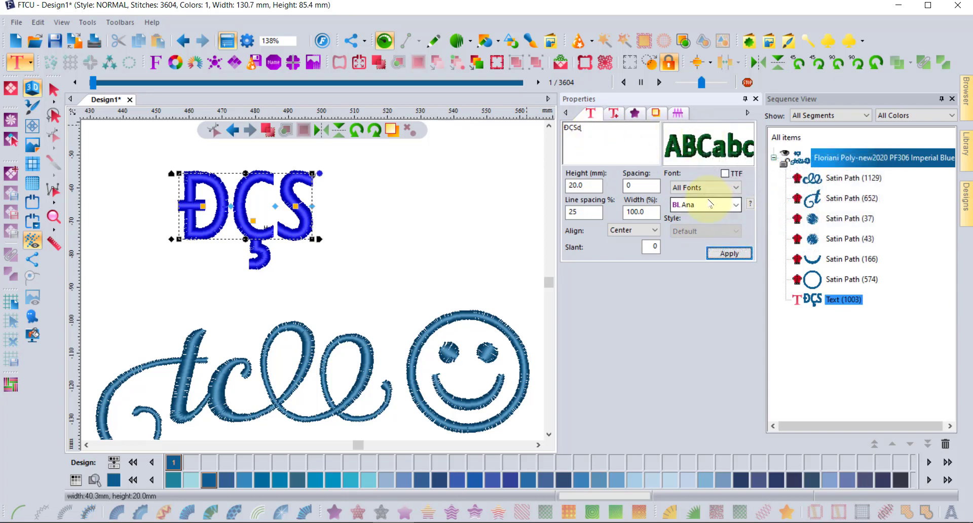
pyautogui.click(711, 205)
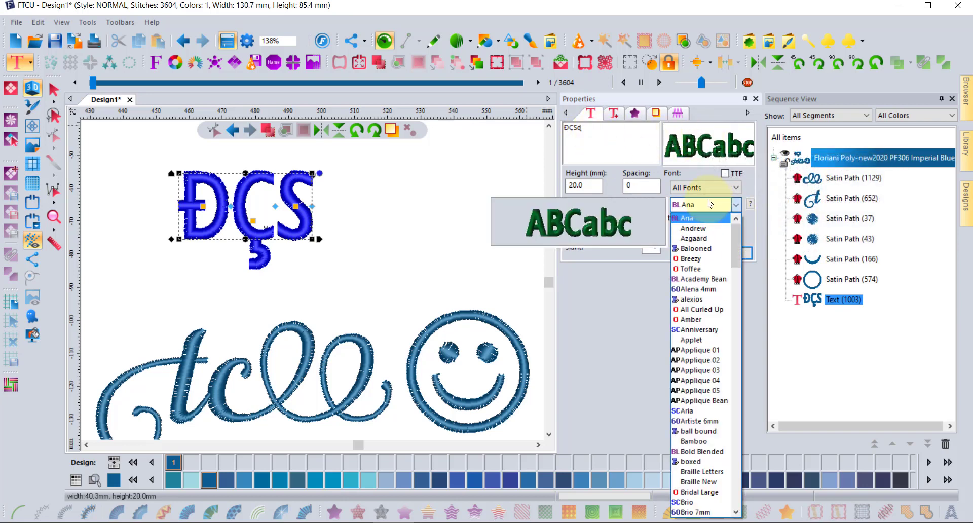
pyautogui.click(703, 229)
pyautogui.click(726, 255)
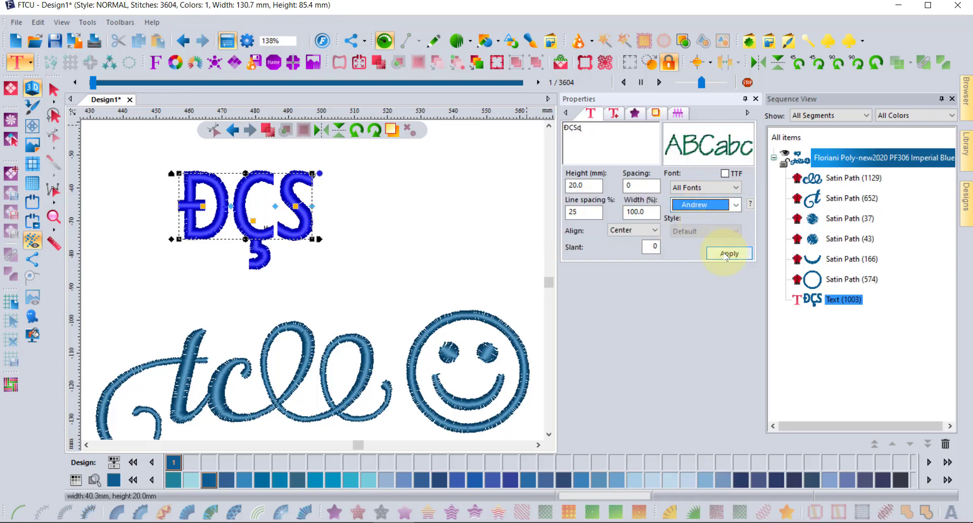
pyautogui.click(581, 139)
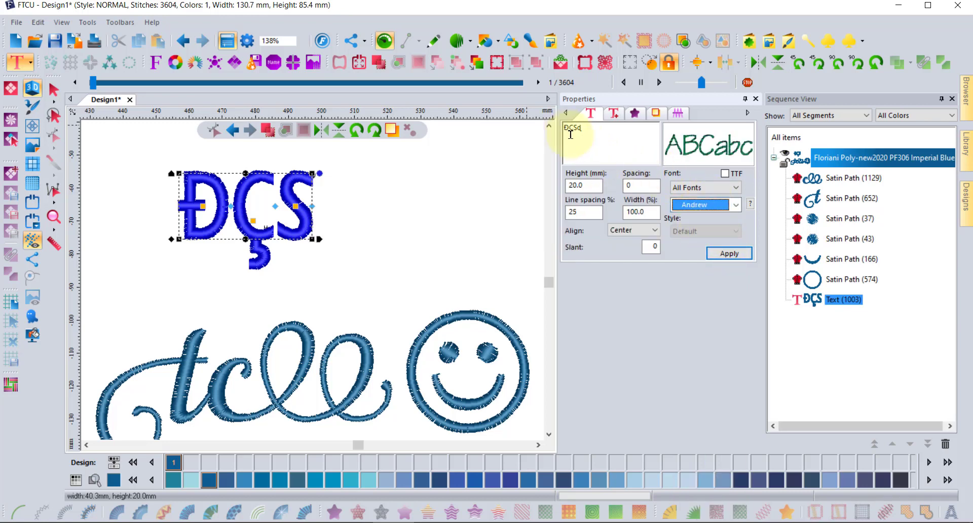
pyautogui.click(733, 255)
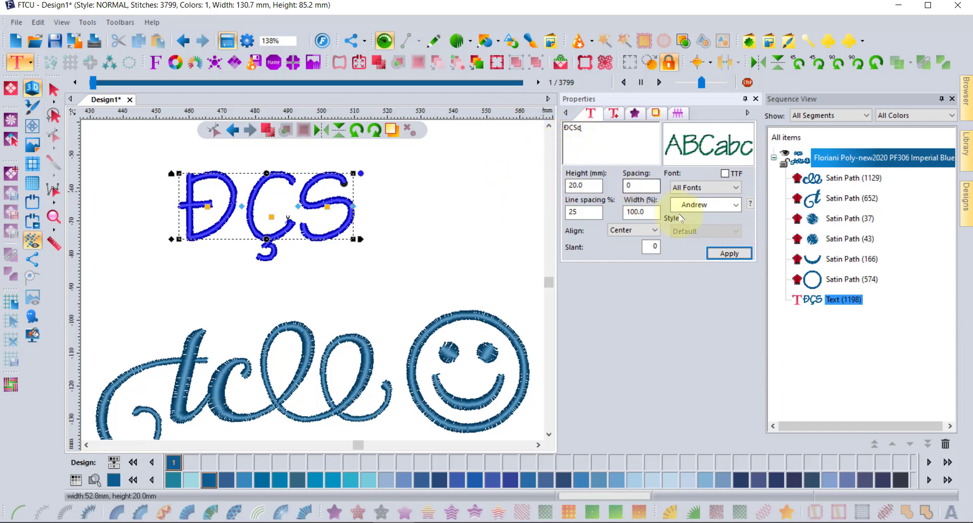
# Step: Test the special characters in the Azgaard font by applying it to the lettering
pyautogui.click(706, 205)
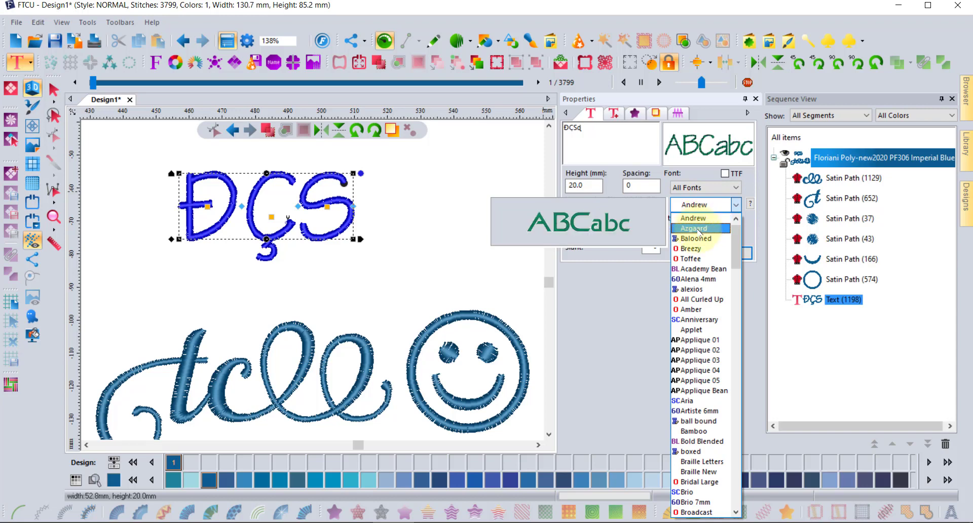
pyautogui.click(699, 229)
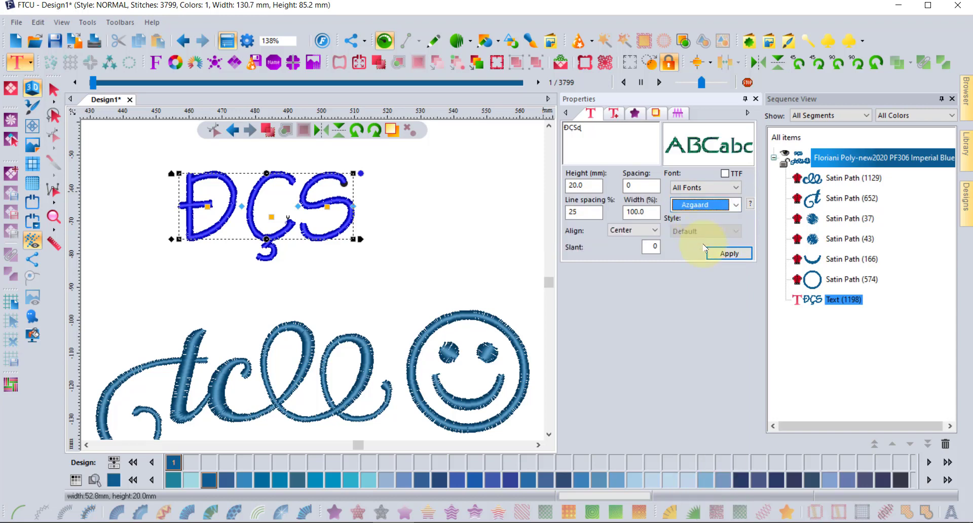
pyautogui.click(735, 255)
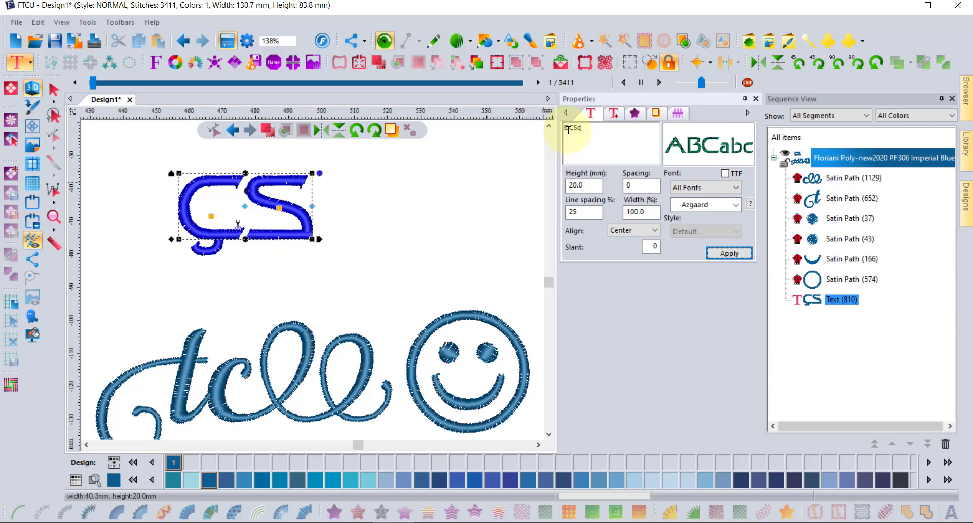
# Step: Enable TrueType fonts for the lettering, apply the Arial font and deselect the text
pyautogui.moveTo(705, 144)
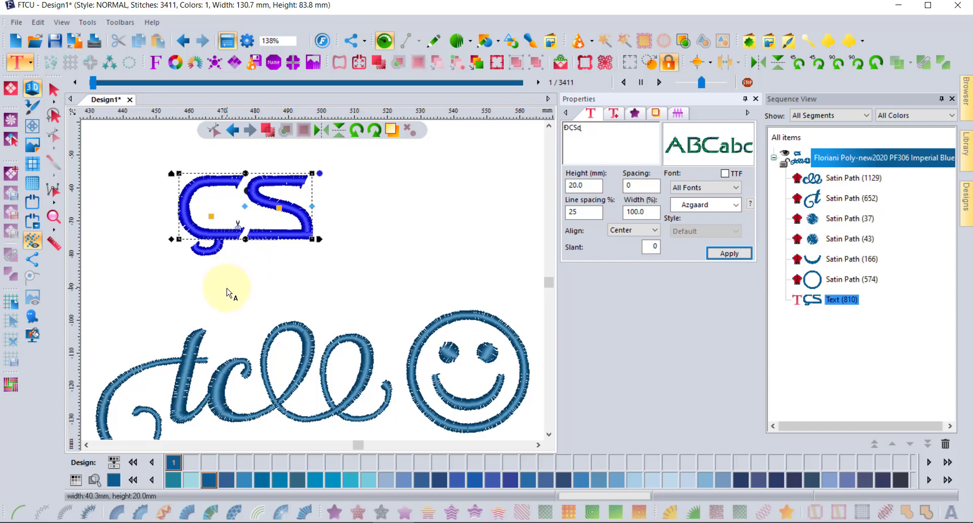
pyautogui.click(724, 174)
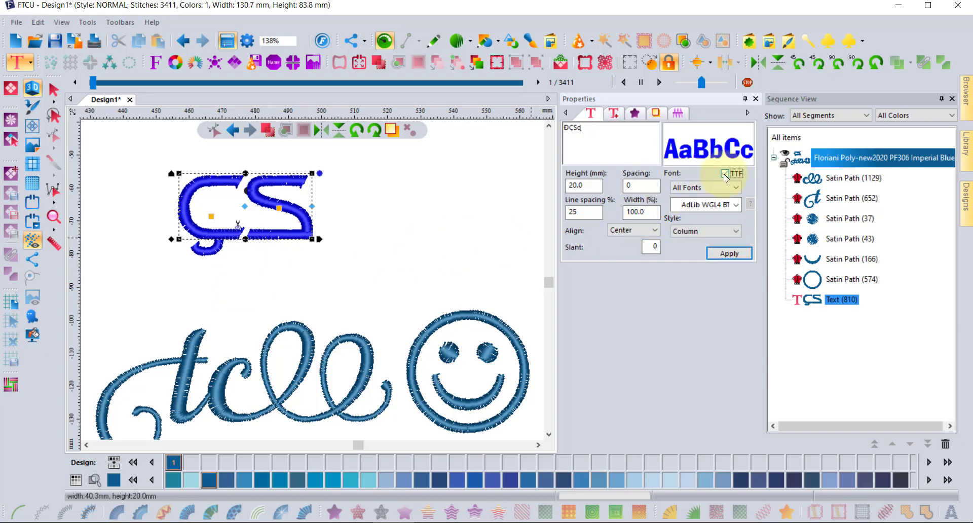
pyautogui.click(736, 205)
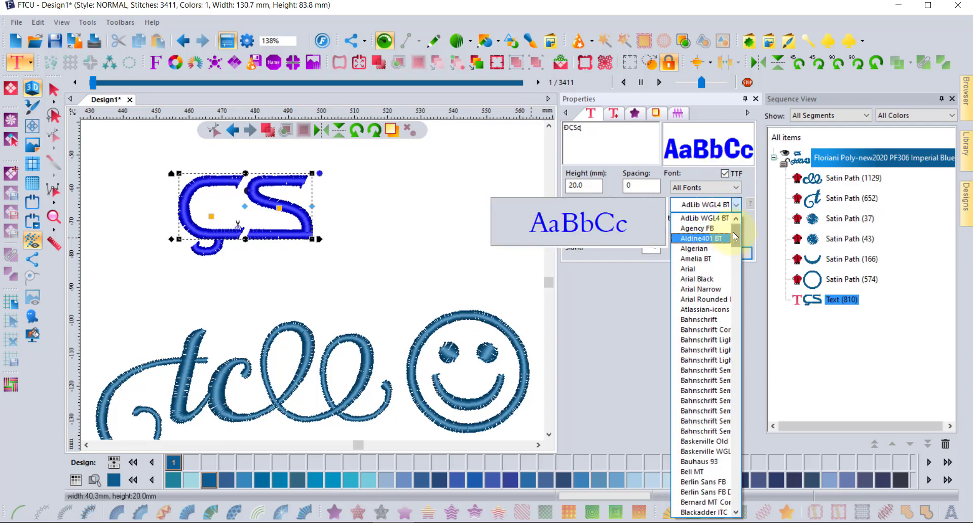
pyautogui.click(699, 269)
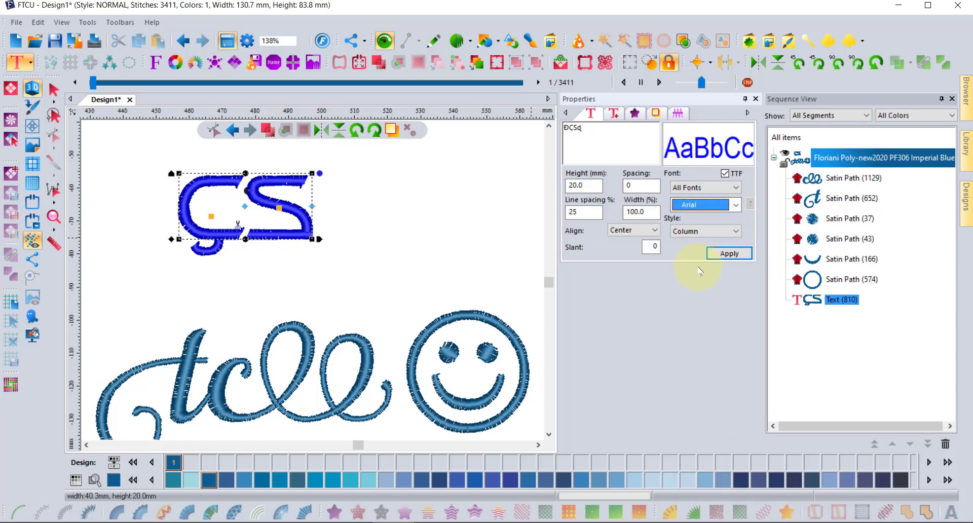
pyautogui.click(735, 253)
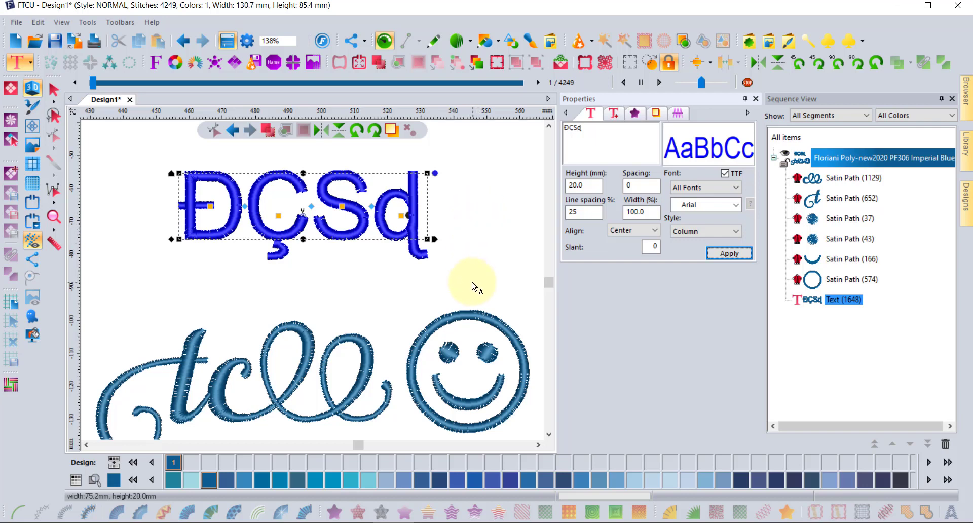
pyautogui.click(53, 91)
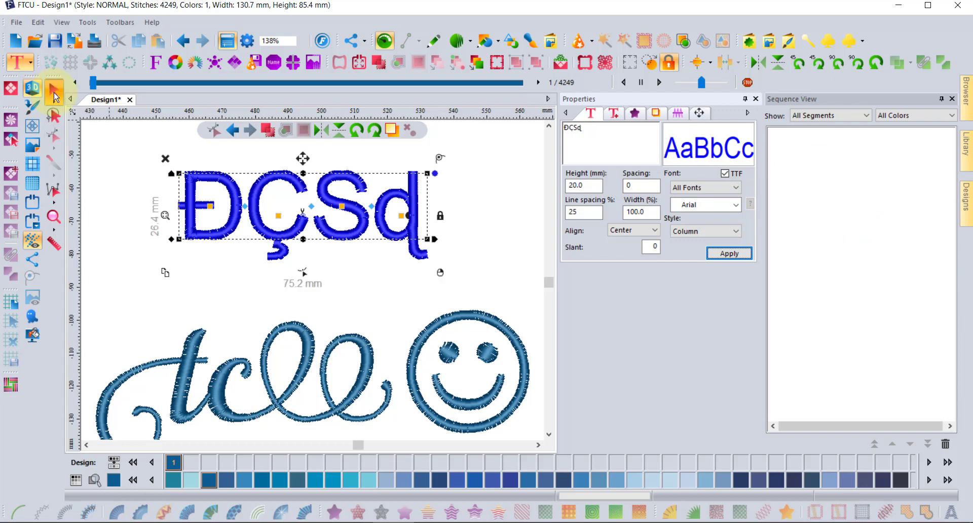
pyautogui.click(151, 153)
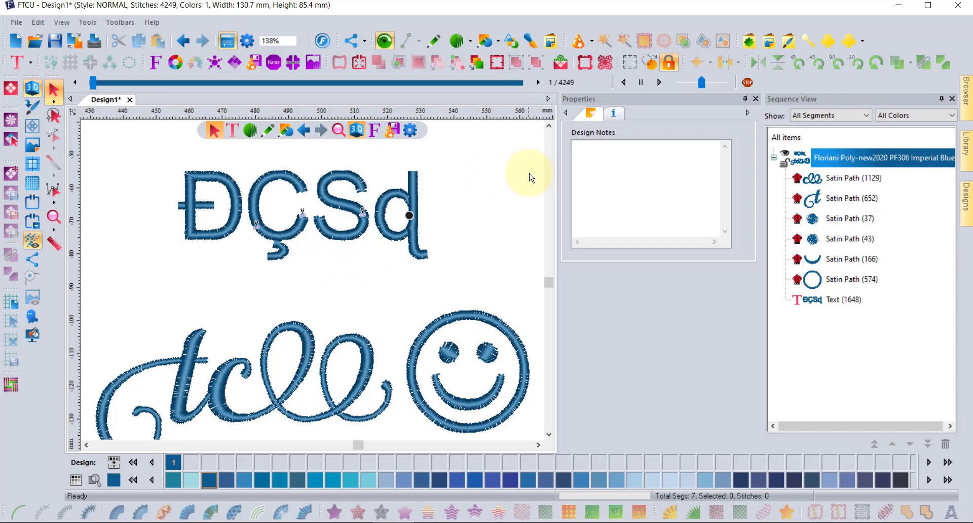
# Step: Start a TTF artwork import, move its dialog clear of the lettering and enter the text ÐÇSɖ
pyautogui.click(550, 127)
pyautogui.scroll(4, 549, 127)
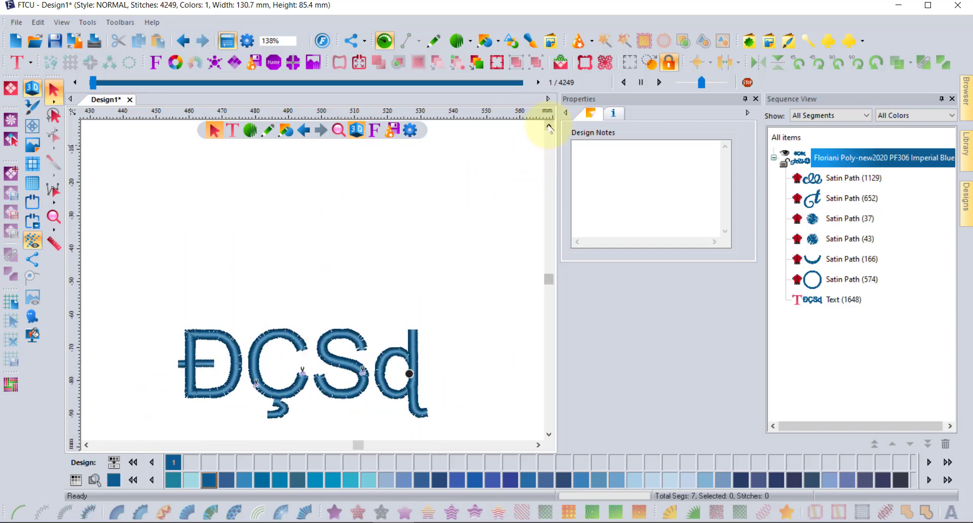
pyautogui.click(24, 64)
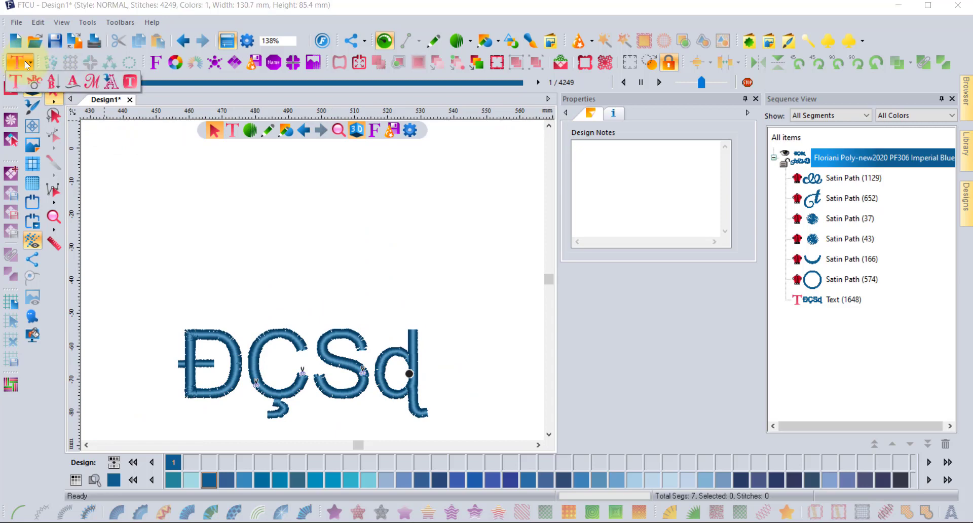
pyautogui.click(111, 82)
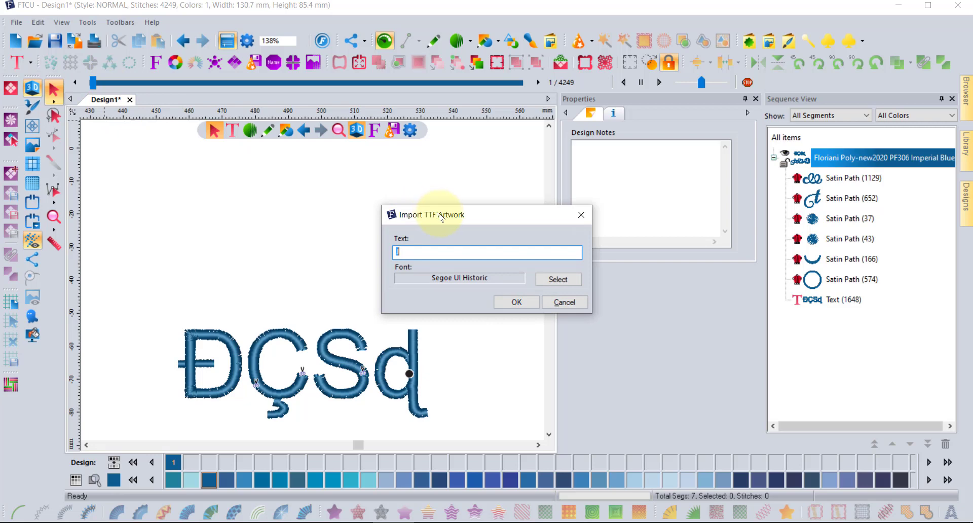
pyautogui.moveTo(442, 218); pyautogui.dragTo(348, 166)
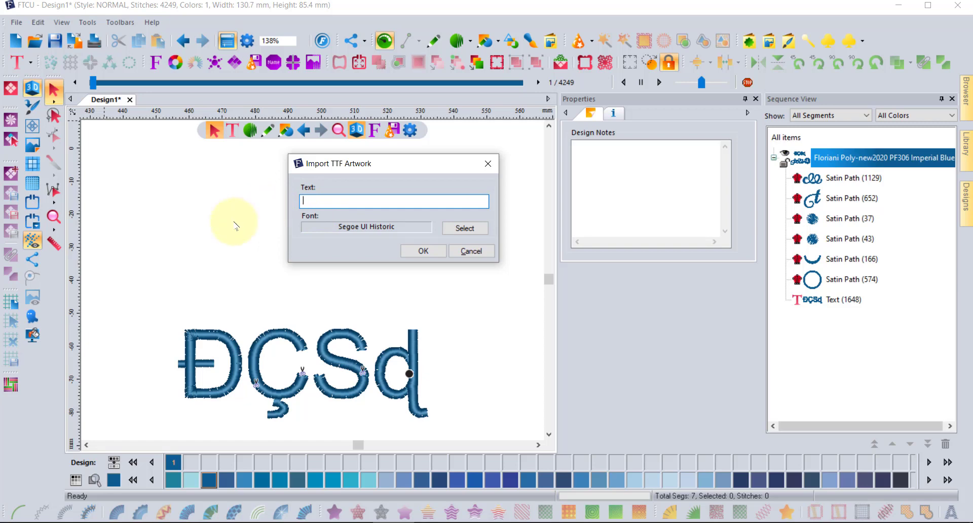
pyautogui.write('ĐÇSd')
# Step: Set the artwork font to Arial in the Black Oblique style at size 72 and import the text as artwork
pyautogui.click(470, 229)
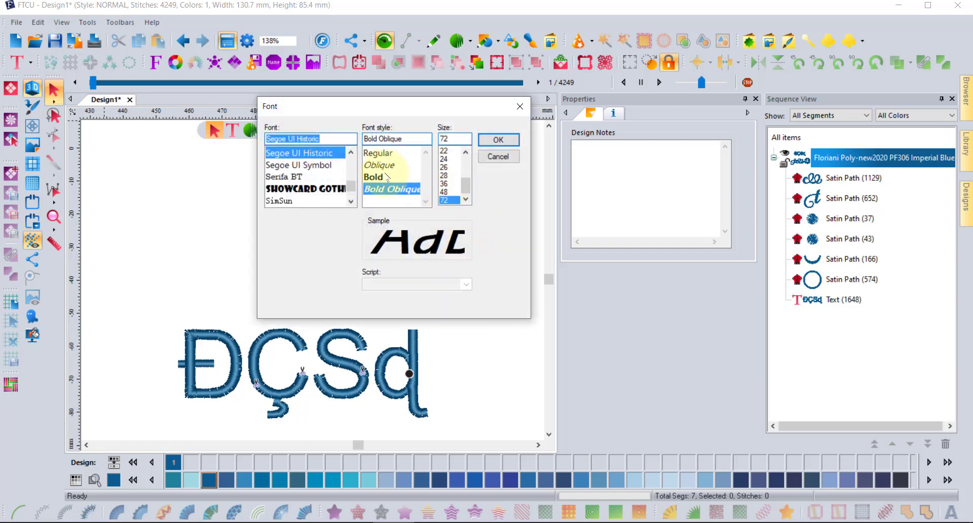
pyautogui.moveTo(351, 191); pyautogui.dragTo(353, 164)
pyautogui.scroll(-4, 327, 173)
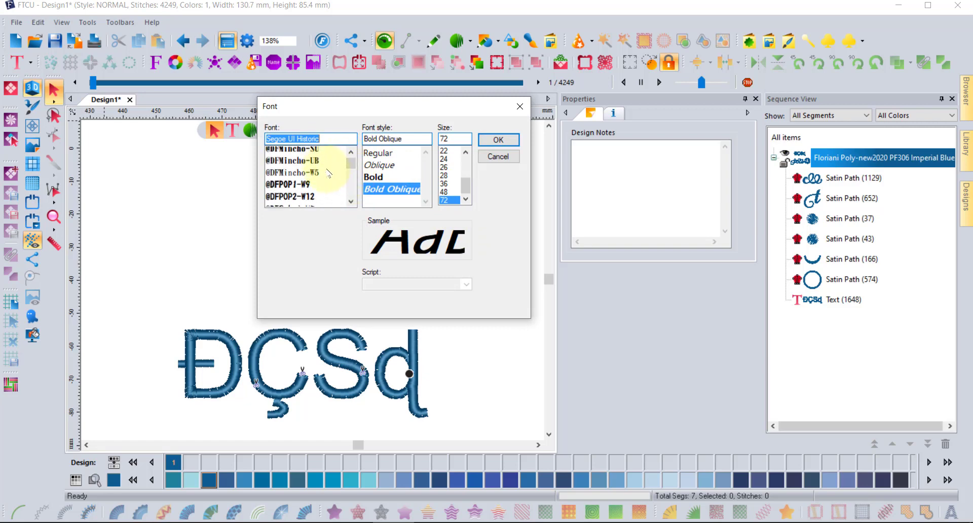
pyautogui.scroll(-6, 328, 172)
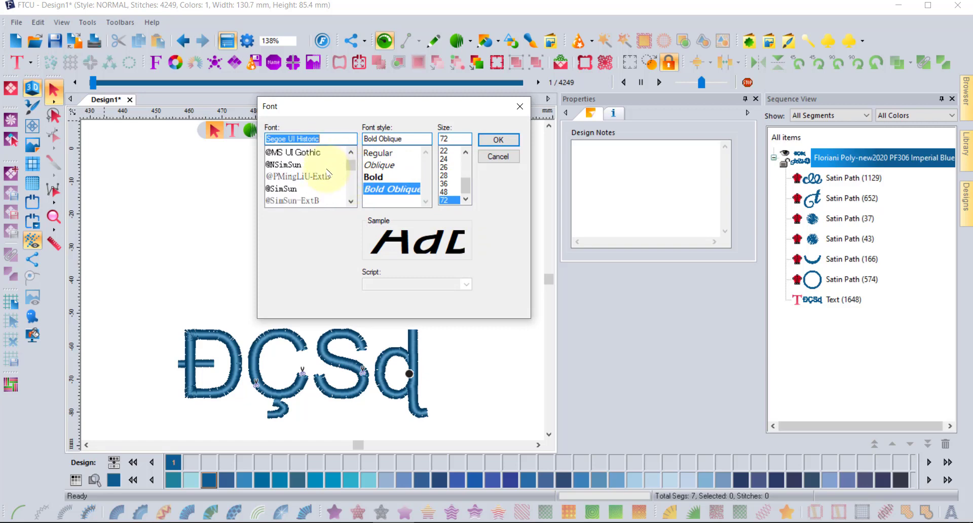
pyautogui.scroll(-3, 328, 172)
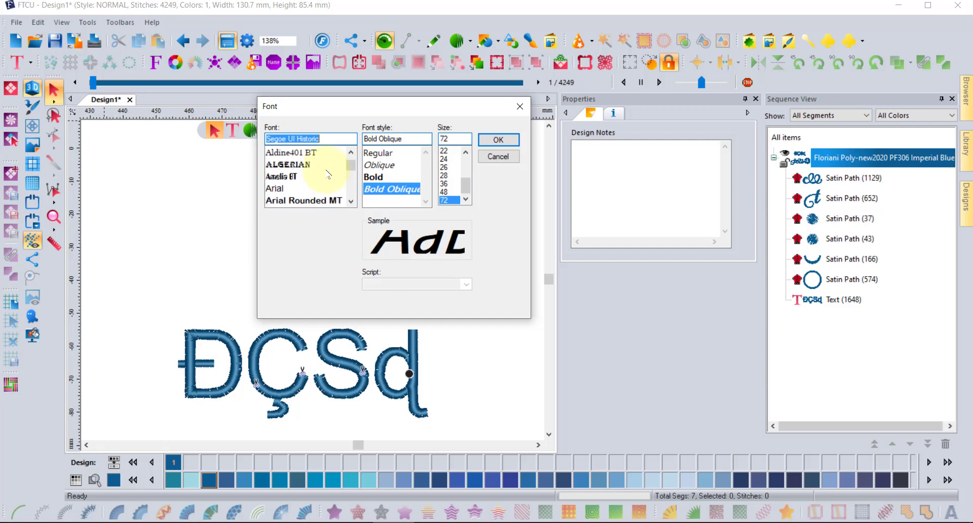
pyautogui.click(282, 190)
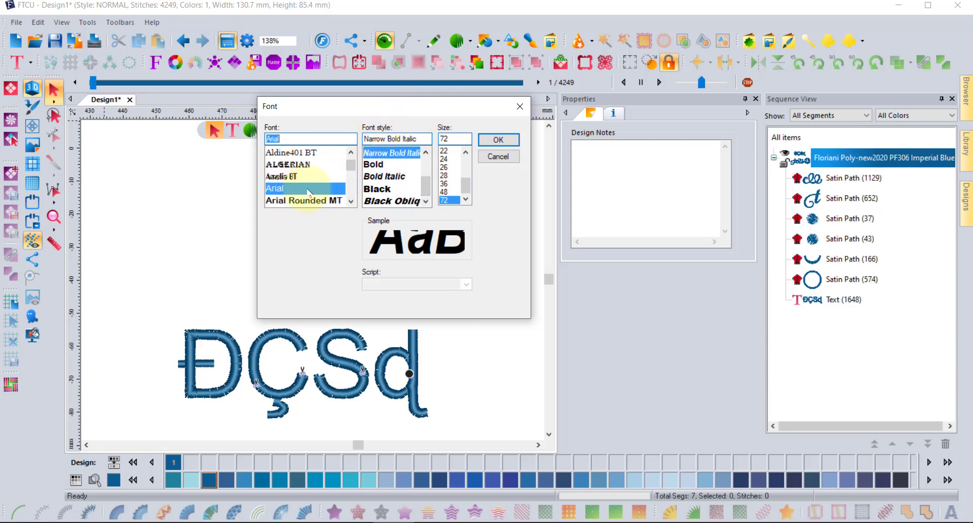
pyautogui.click(400, 201)
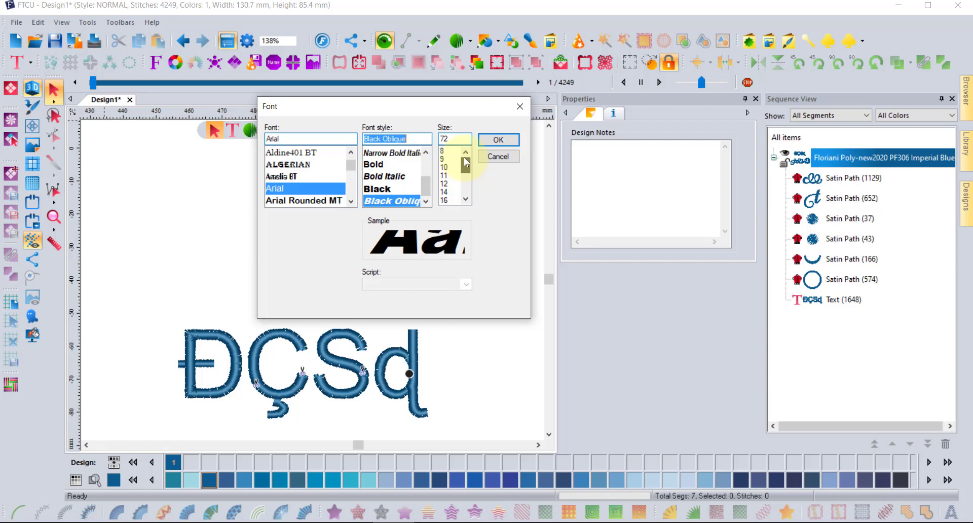
pyautogui.moveTo(465, 160); pyautogui.dragTo(465, 192)
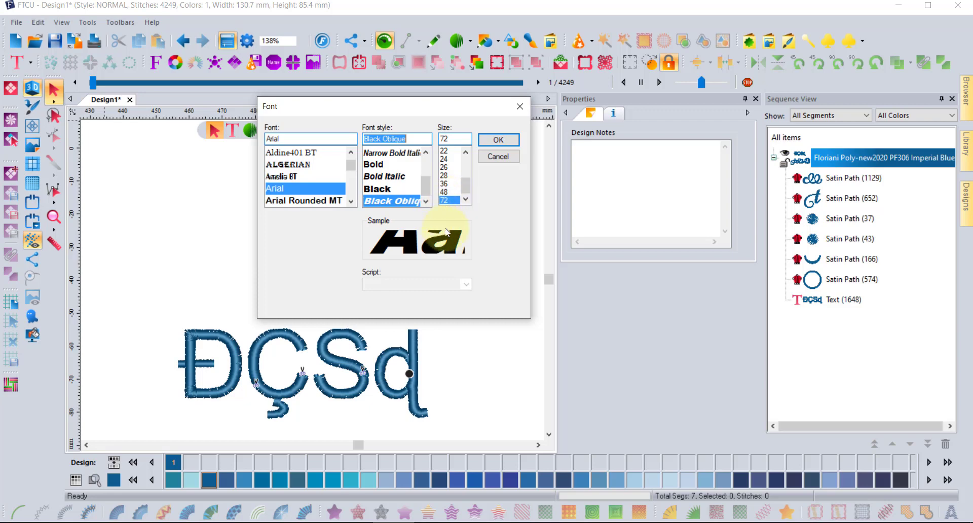
pyautogui.click(499, 140)
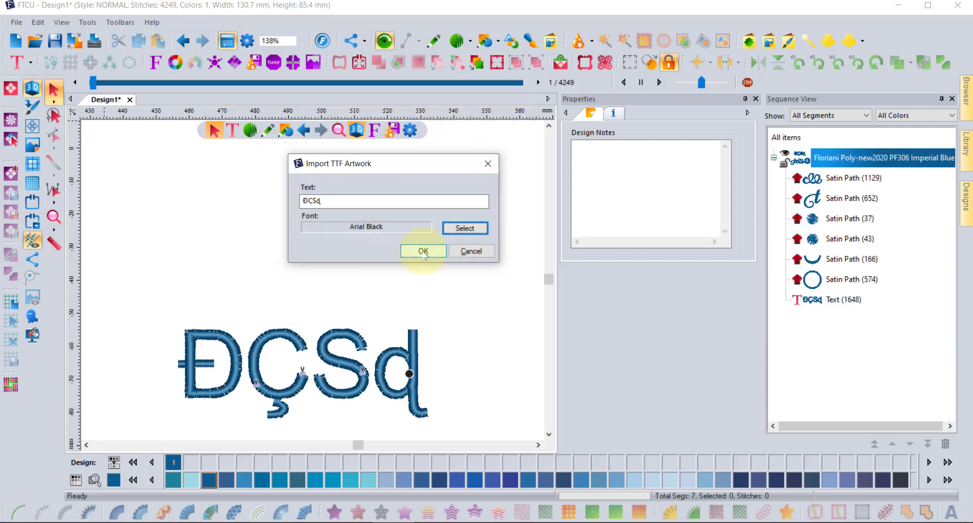
pyautogui.click(424, 253)
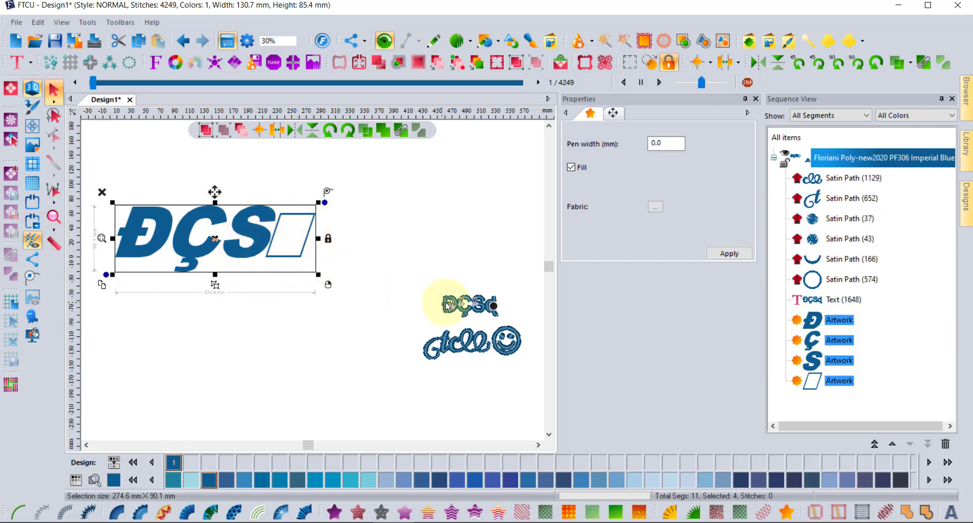
# Step: Deselect the imported artwork and select only its Ç character for a closer view
pyautogui.moveTo(448, 305); pyautogui.dragTo(206, 271)
pyautogui.click(257, 326)
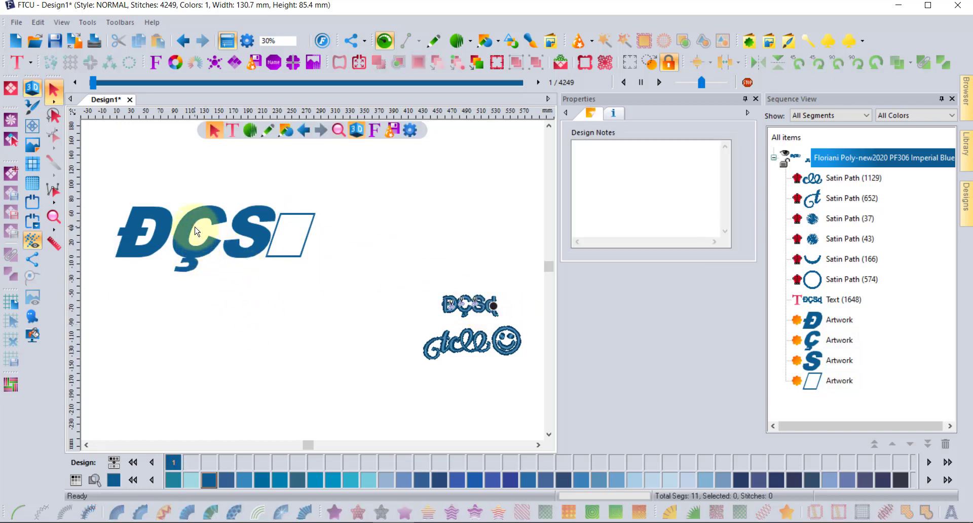
pyautogui.click(195, 221)
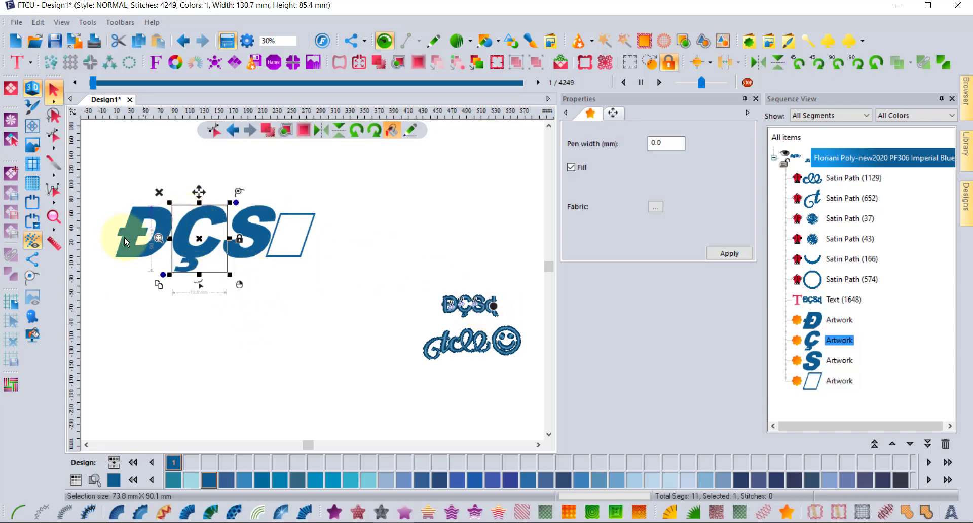
pyautogui.scroll(2, 118, 235)
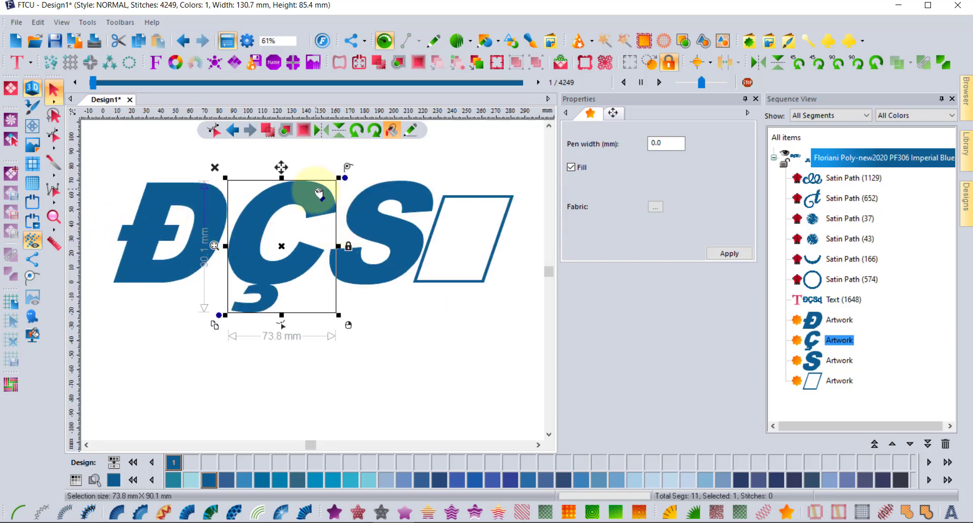
# Step: Convert the Ç artwork to a motif fill with pattern 242 and set its pattern size to 5 mm
pyautogui.click(336, 507)
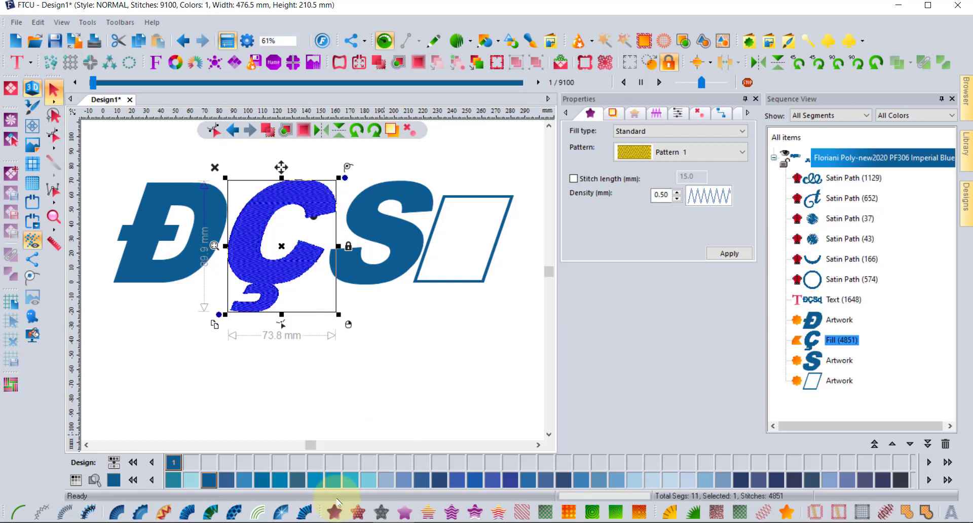
pyautogui.click(382, 512)
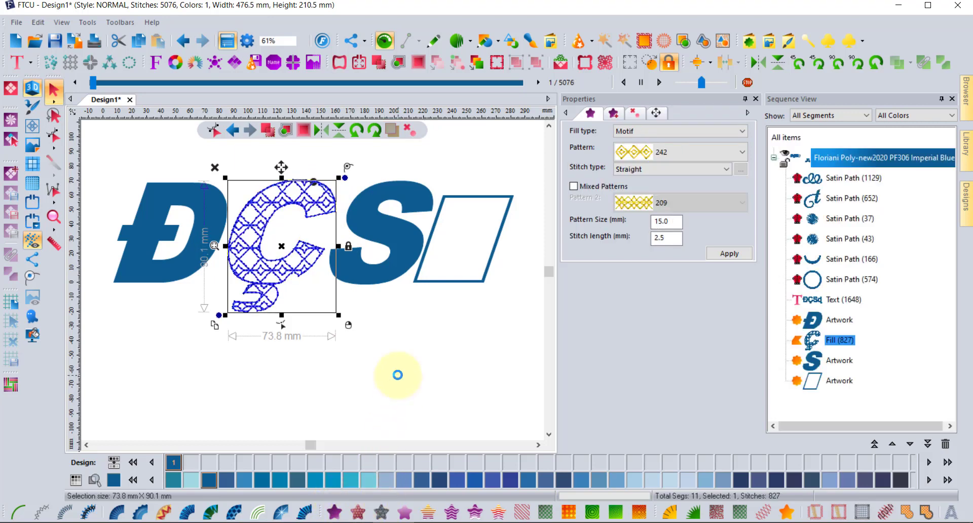
pyautogui.click(670, 221)
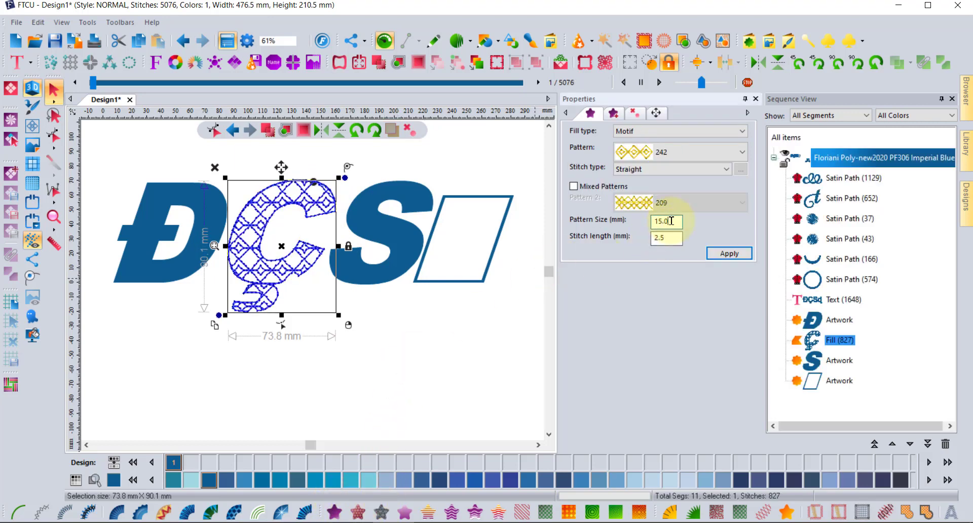
pyautogui.write('5')
pyautogui.press('Return')
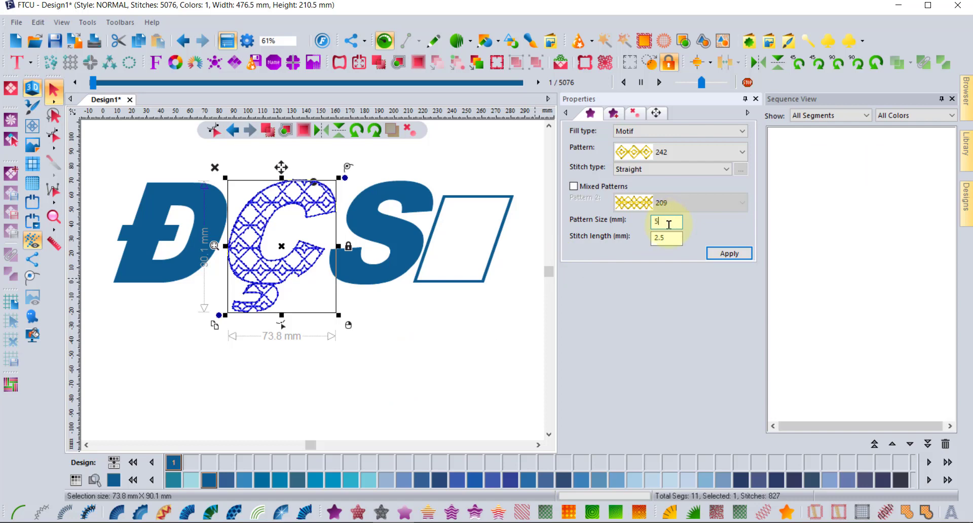
pyautogui.scroll(2, 264, 229)
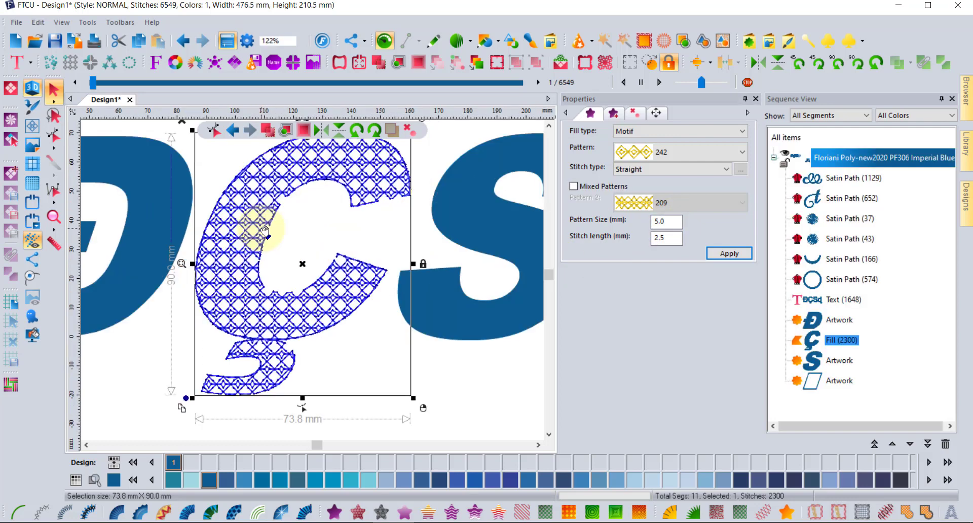
pyautogui.scroll(-2, 266, 226)
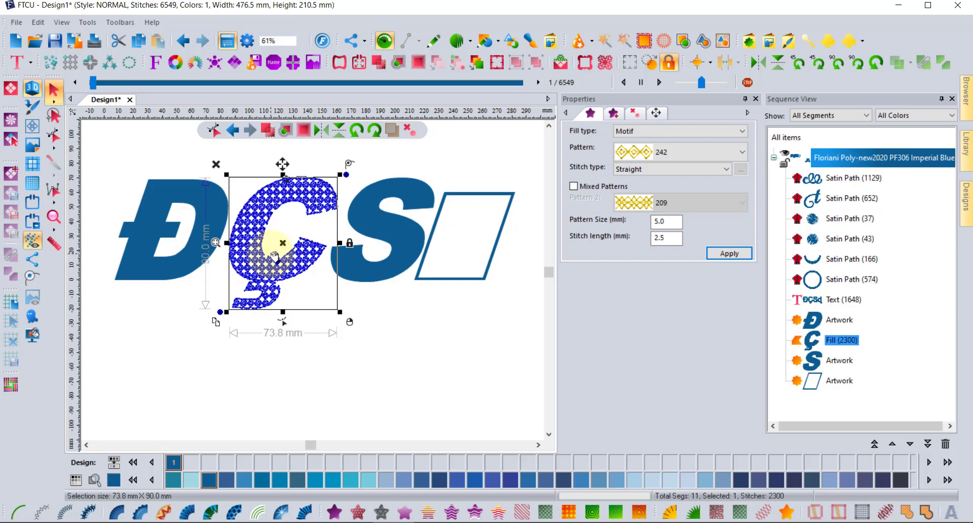
# Step: Switch to Character Map and check the font list, keeping Arial as the font
pyautogui.moveTo(517, 518)
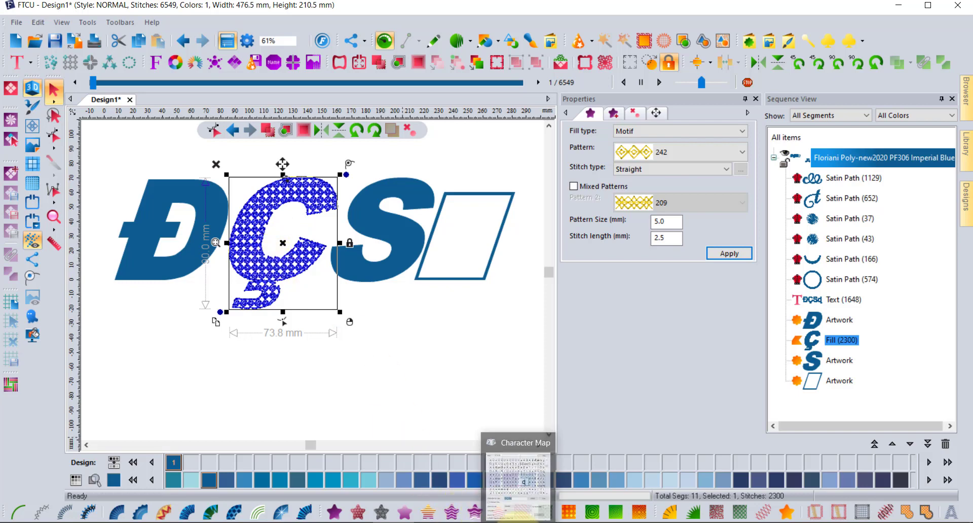
pyautogui.click(517, 481)
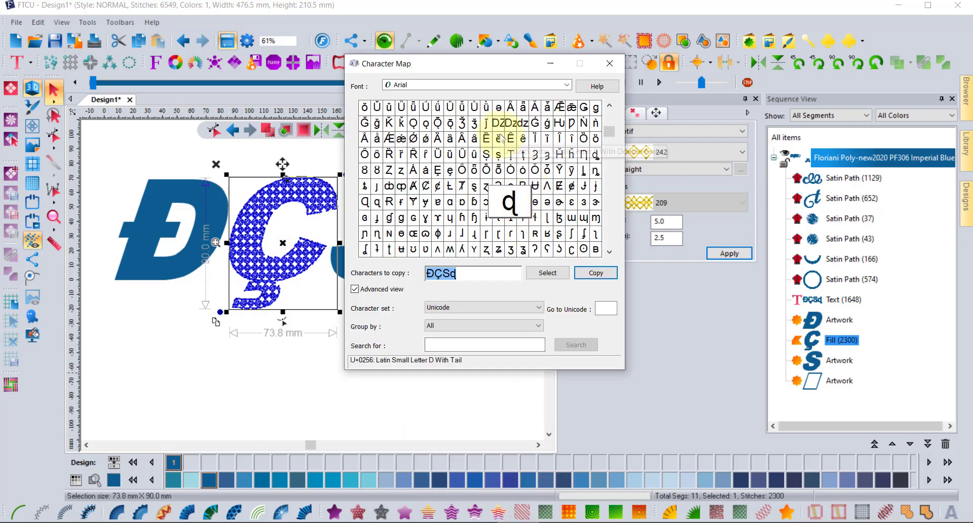
pyautogui.click(475, 87)
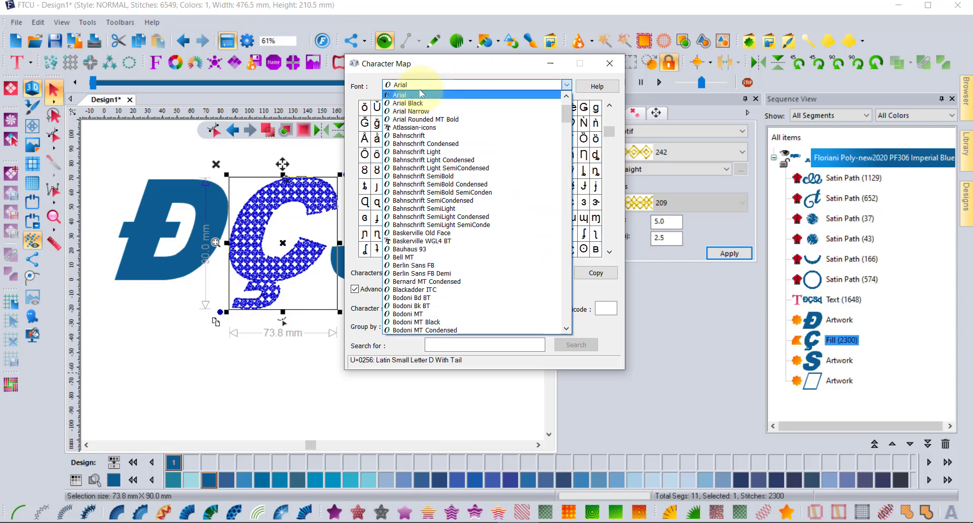
pyautogui.click(428, 65)
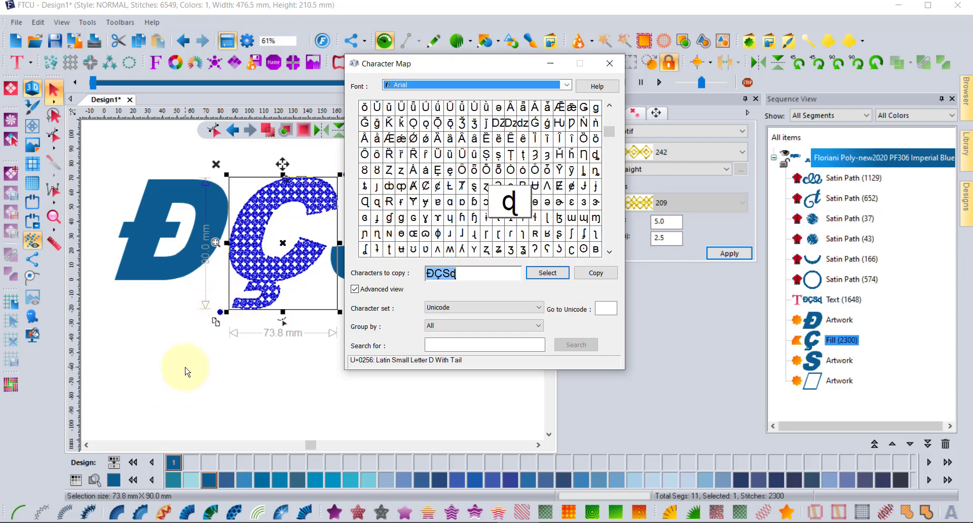
pyautogui.click(189, 371)
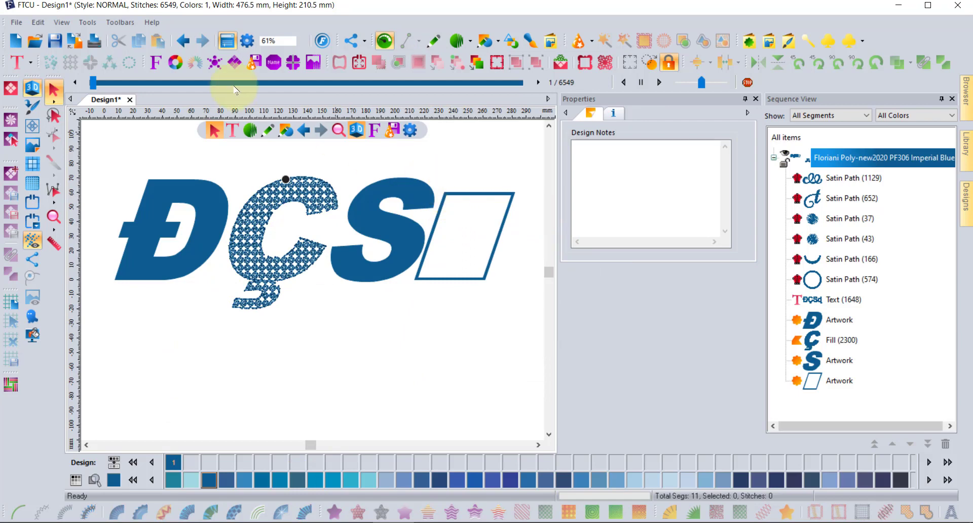
pyautogui.click(19, 62)
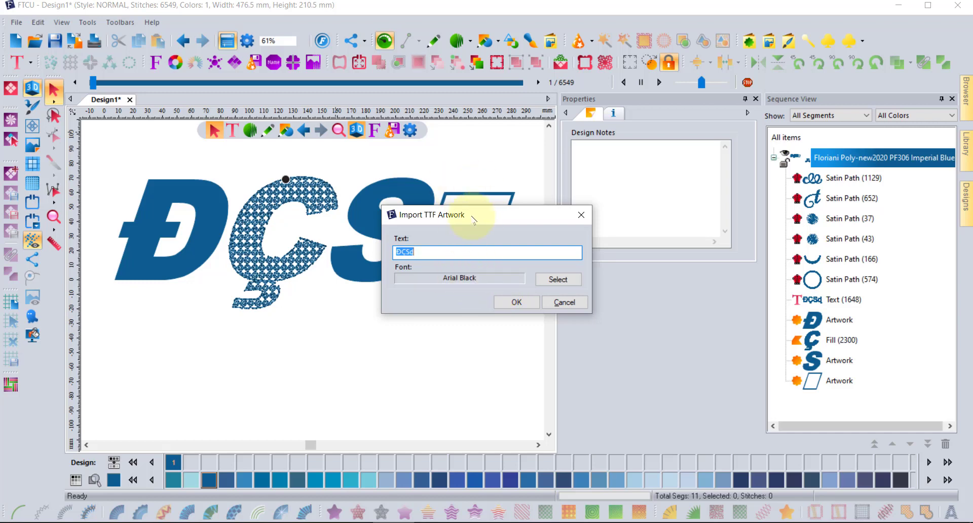
pyautogui.click(571, 305)
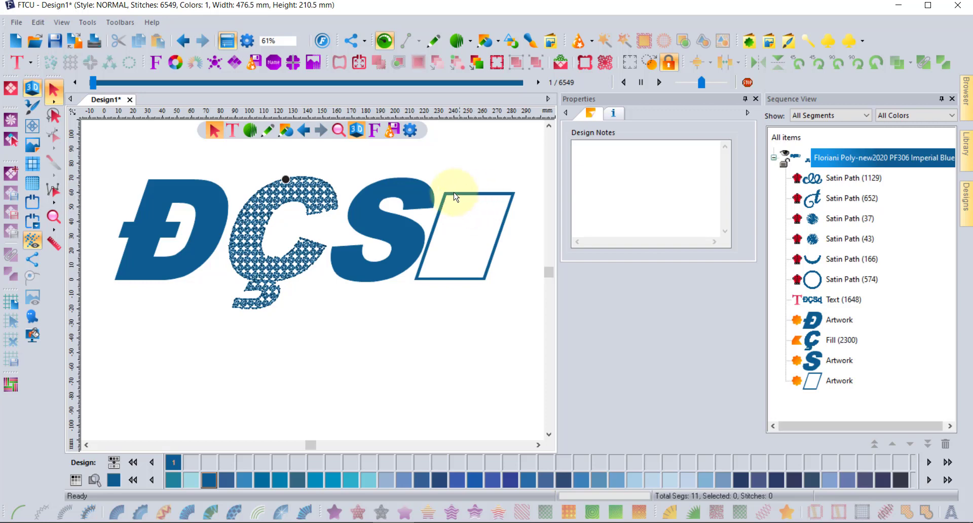
# Step: Switch to Character Map and change its font to Wingdings
pyautogui.hotkey('alt', 'Tab')
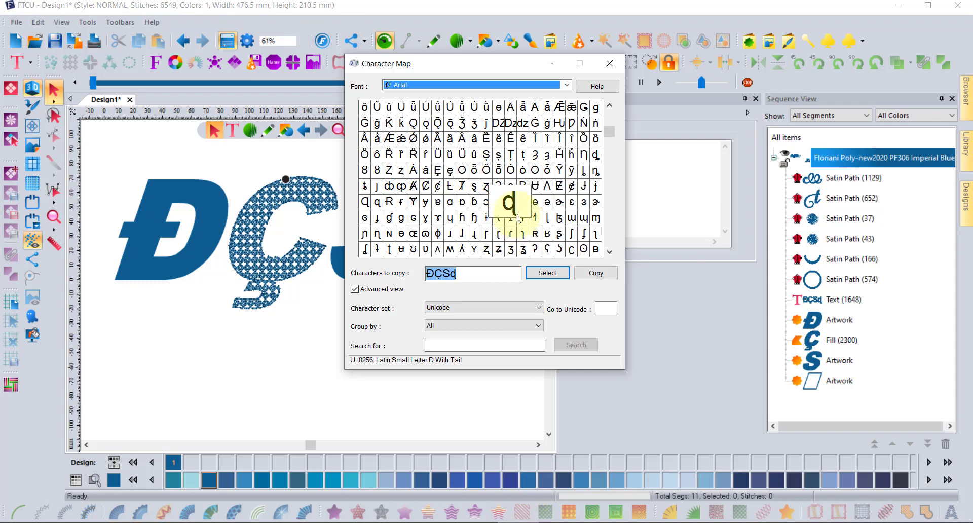
pyautogui.click(484, 84)
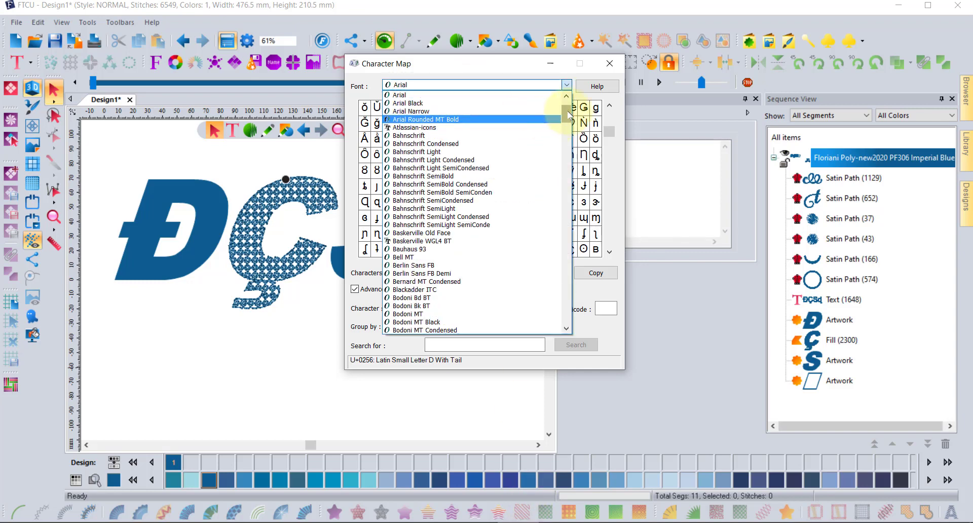
pyautogui.moveTo(567, 114); pyautogui.dragTo(568, 319)
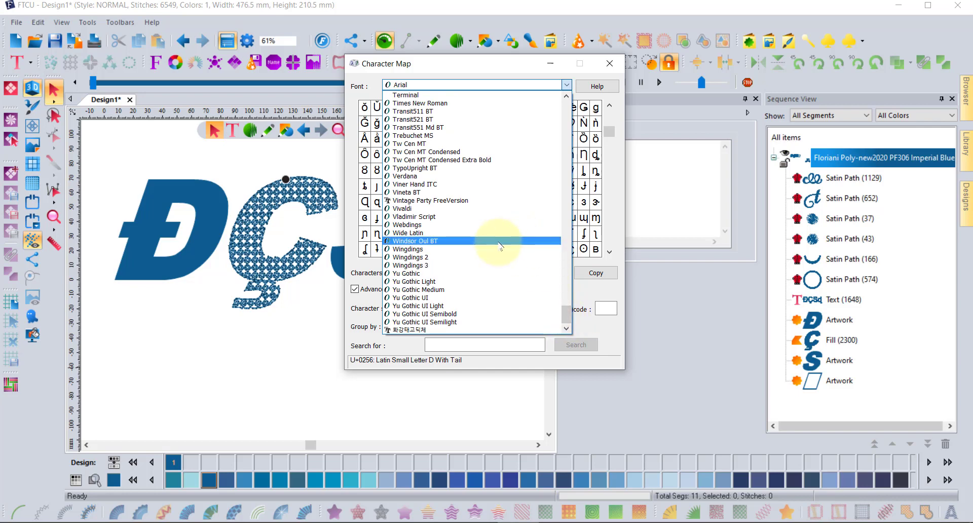
pyautogui.click(422, 249)
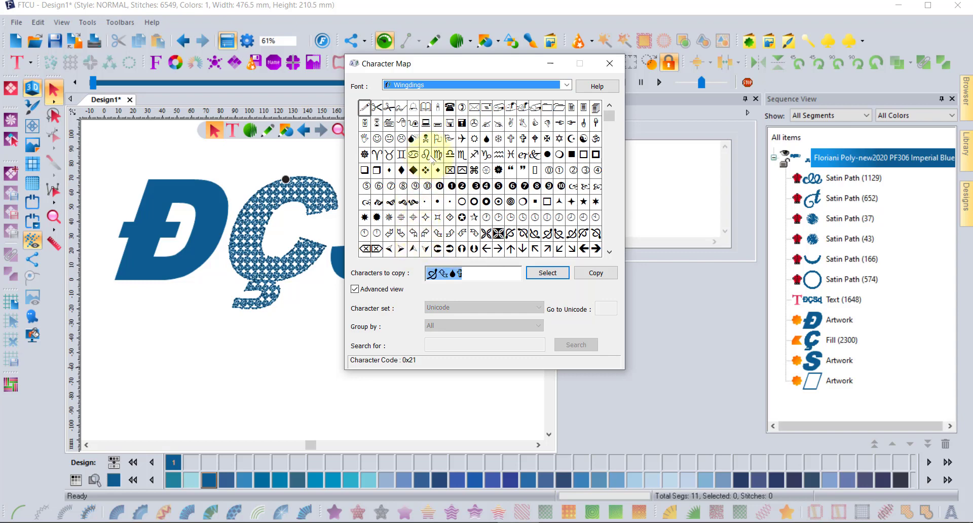
# Step: Pick the Wingdings smiley face, clear the old characters to copy, and copy only the smiley
pyautogui.moveTo(439, 156); pyautogui.dragTo(482, 155)
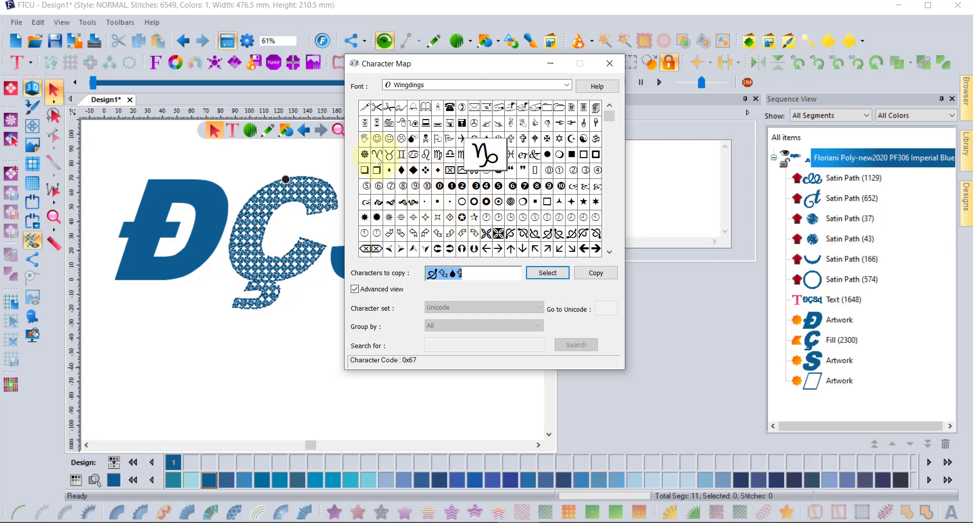
pyautogui.click(377, 138)
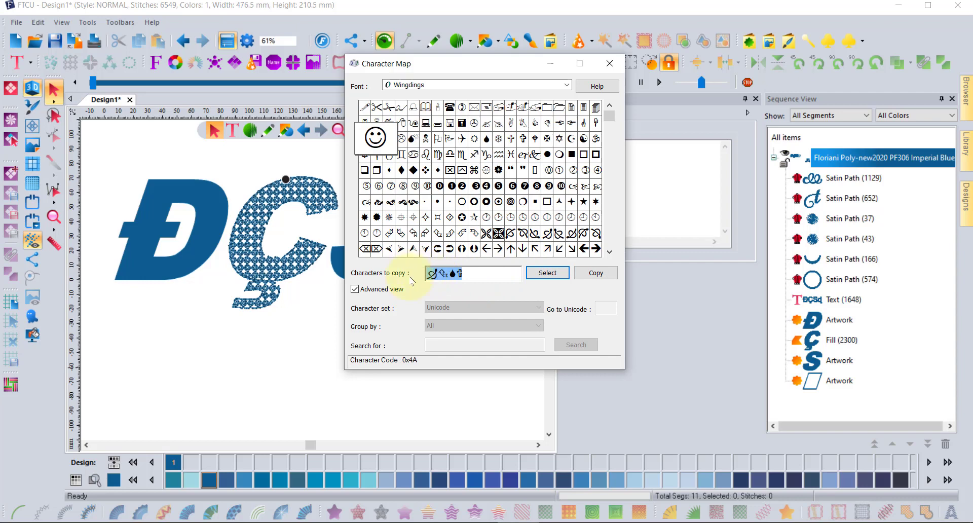
pyautogui.press('BackSpace')
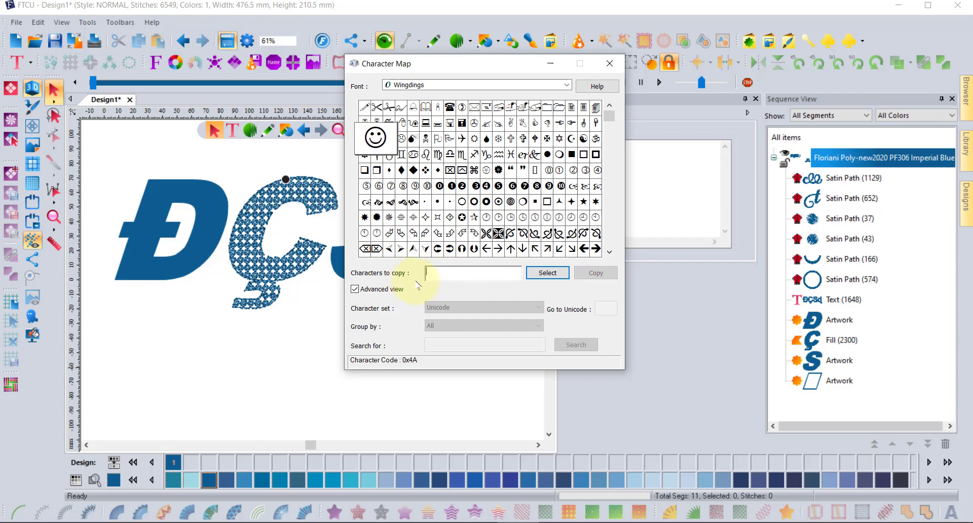
pyautogui.click(552, 274)
pyautogui.click(596, 272)
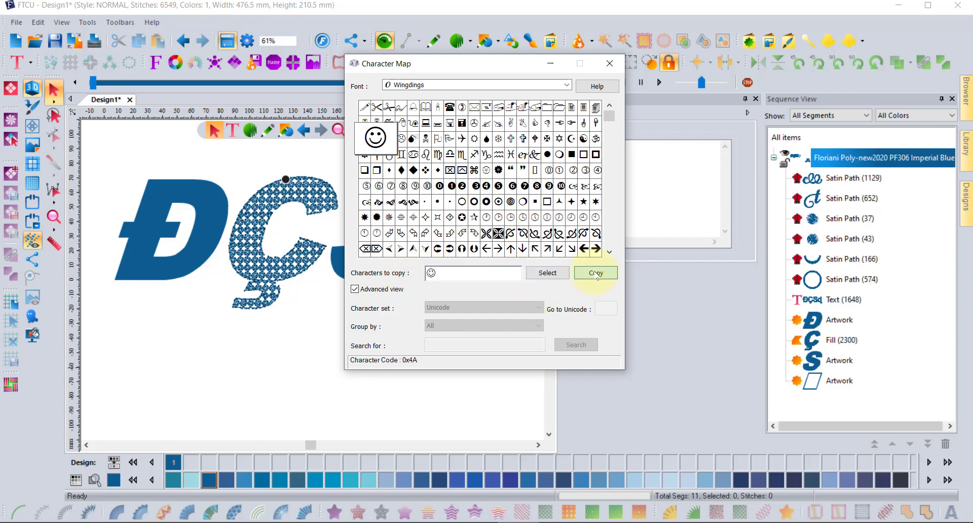
# Step: Return to the embroidery design and start a TTF artwork import with the copied smiley character J as its text
pyautogui.click(257, 341)
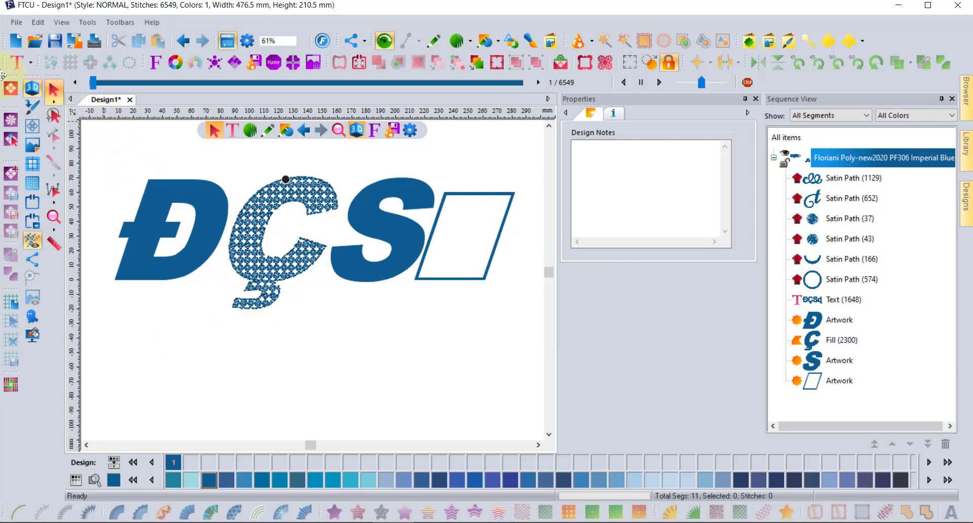
pyautogui.click(26, 62)
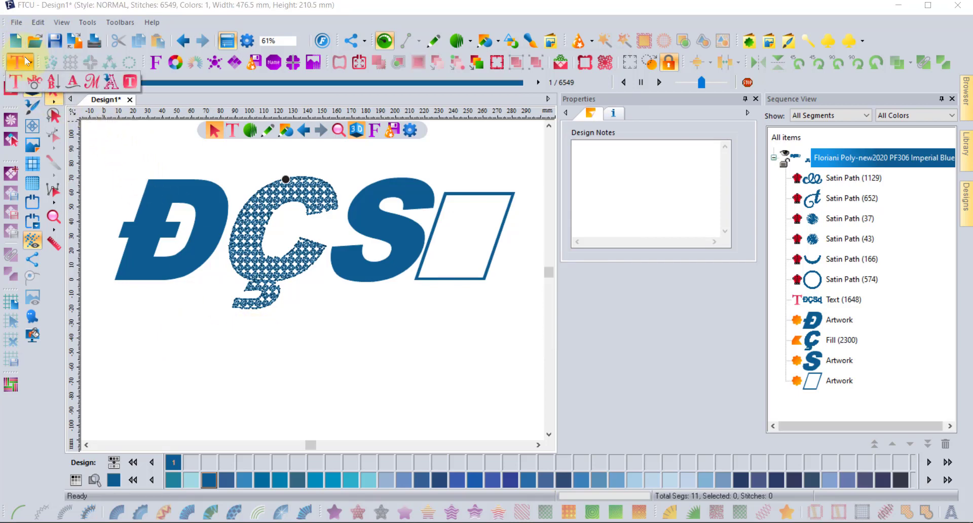
pyautogui.click(110, 81)
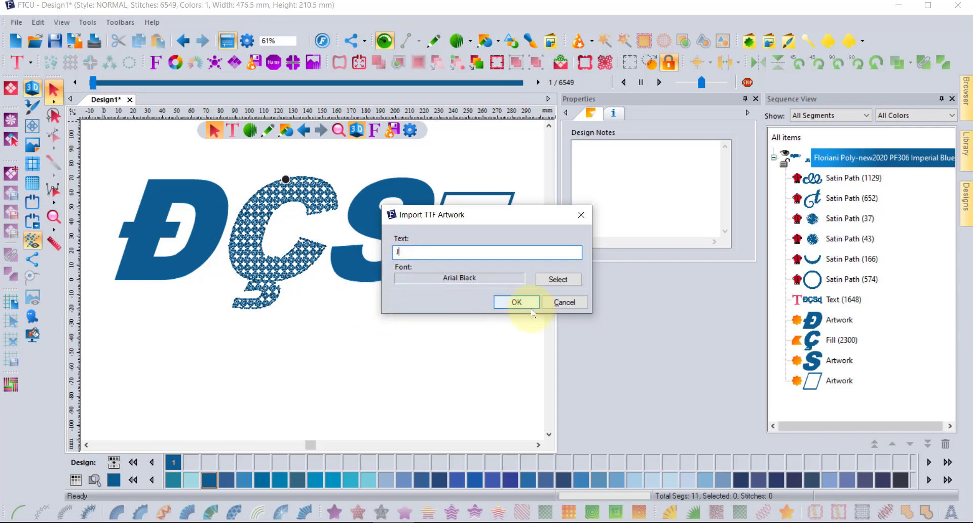
# Step: Import the character in Wingdings, Bold Oblique style, size 72, and move the smiley artwork below the lettering
pyautogui.click(559, 281)
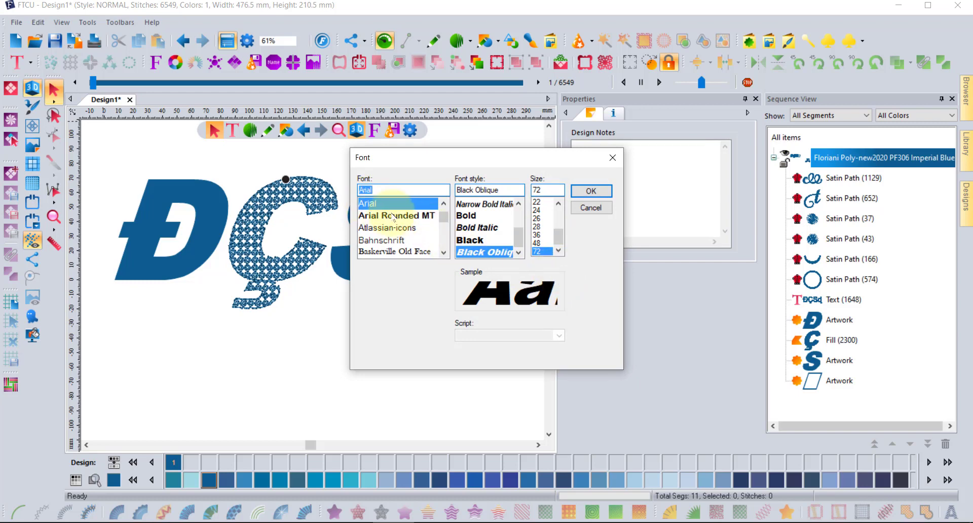
pyautogui.moveTo(443, 218); pyautogui.dragTo(446, 245)
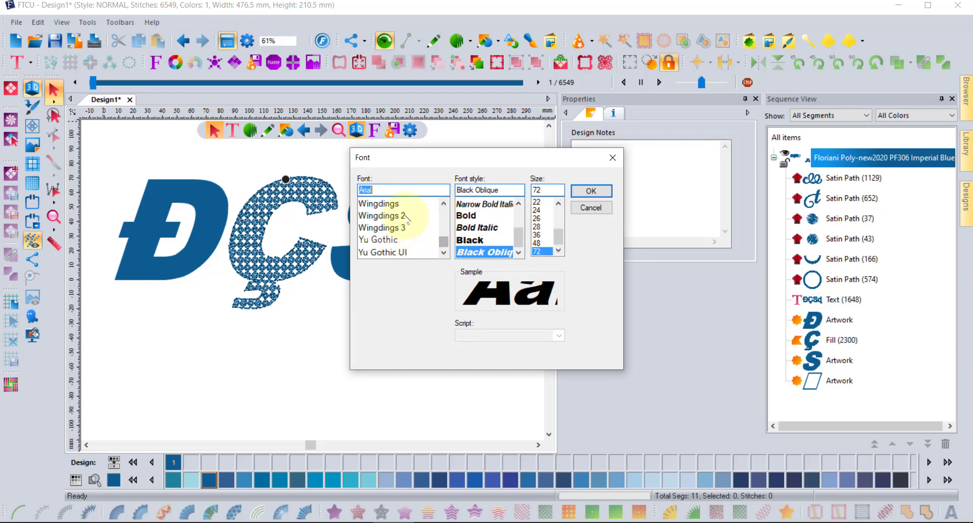
pyautogui.click(384, 203)
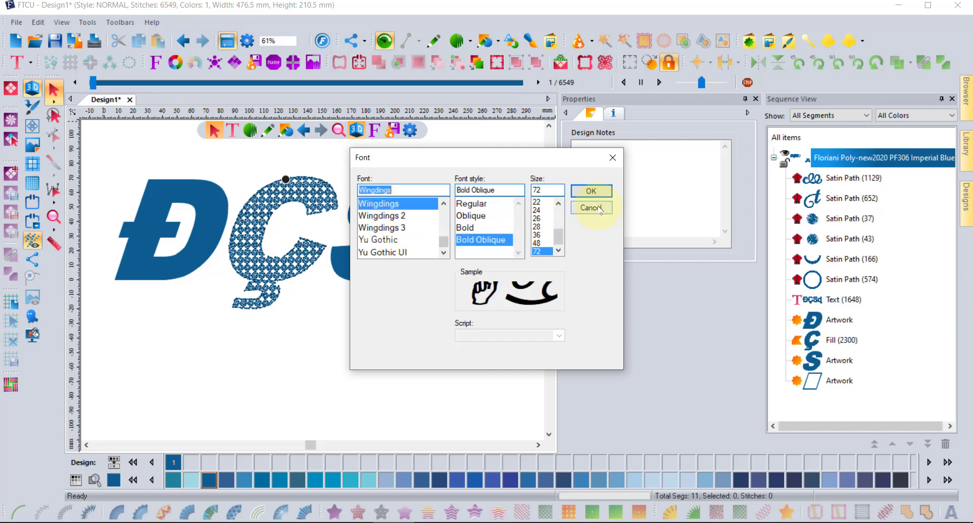
pyautogui.click(591, 191)
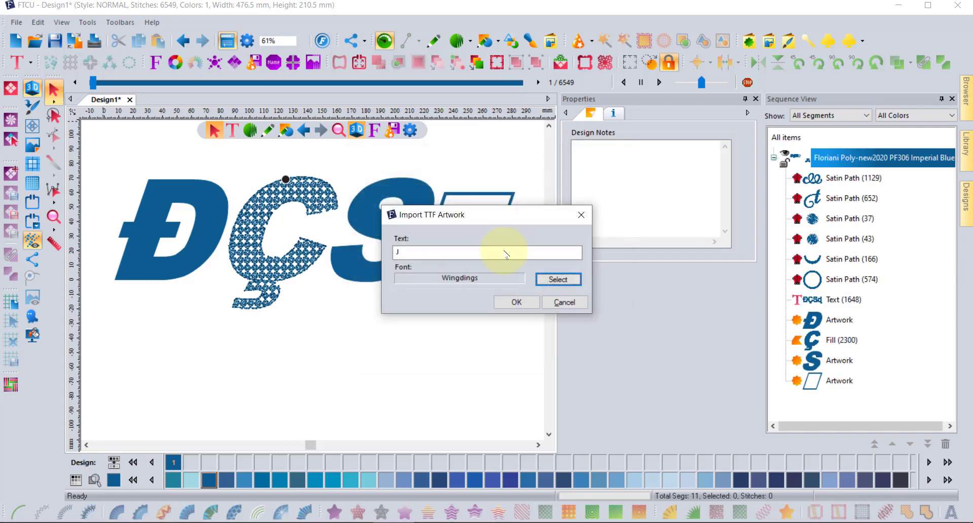
pyautogui.click(519, 303)
pyautogui.moveTo(187, 249); pyautogui.dragTo(401, 366)
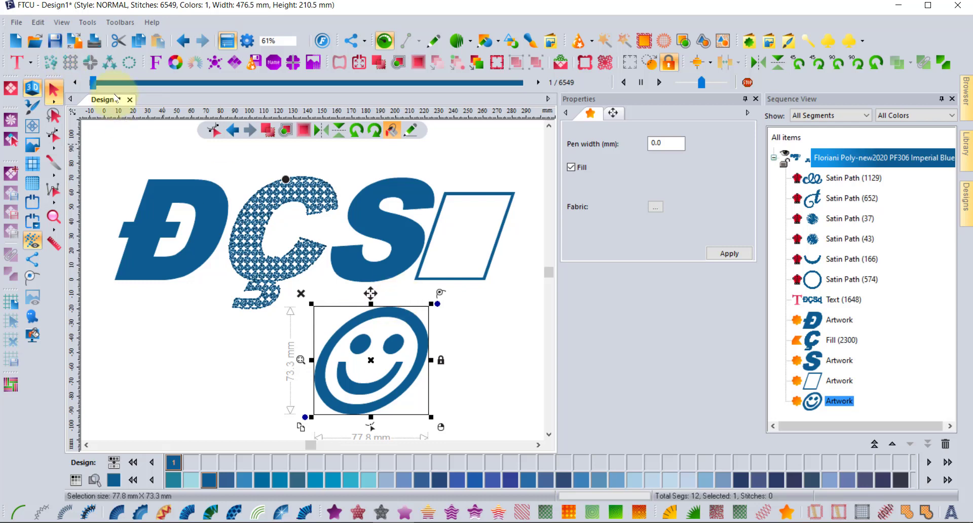
# Step: Import the same smiley character again as TTF artwork in Wingdings with the Regular style at size 72
pyautogui.click(32, 63)
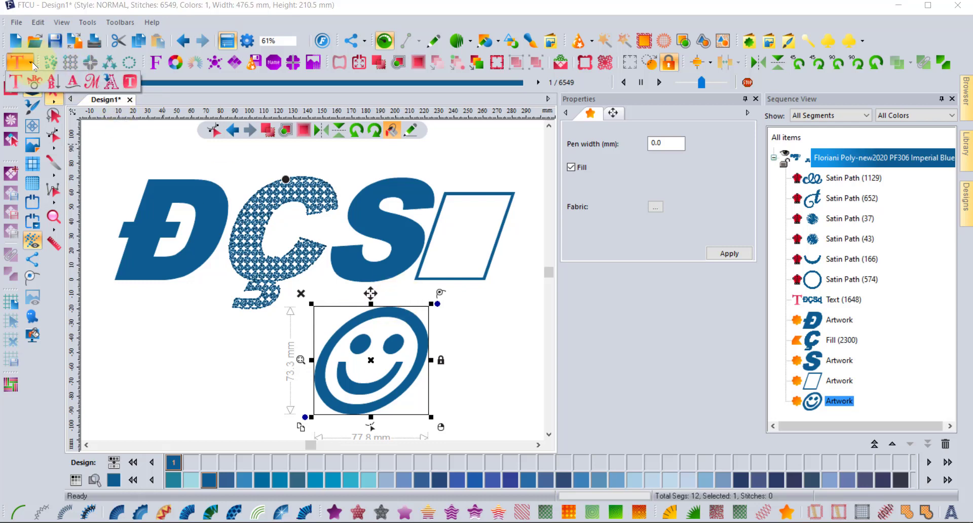
pyautogui.click(112, 82)
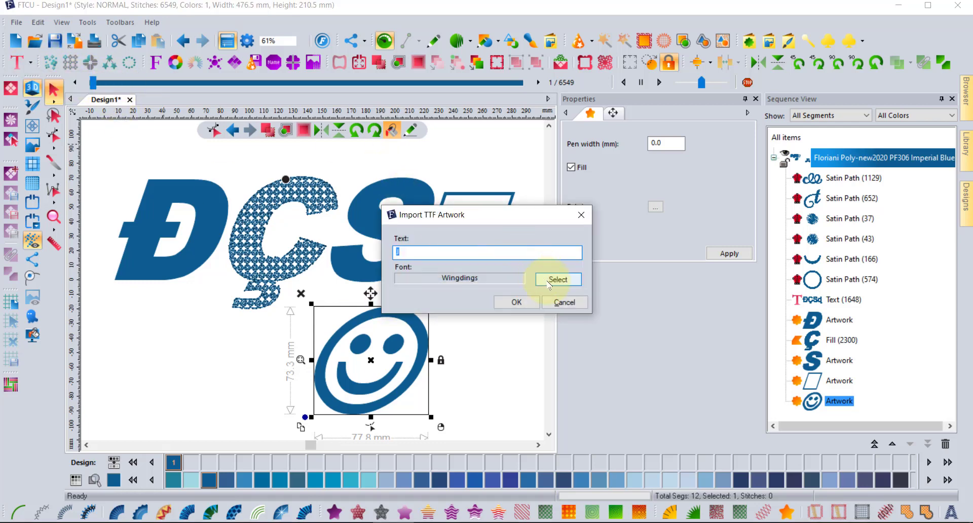
pyautogui.click(549, 285)
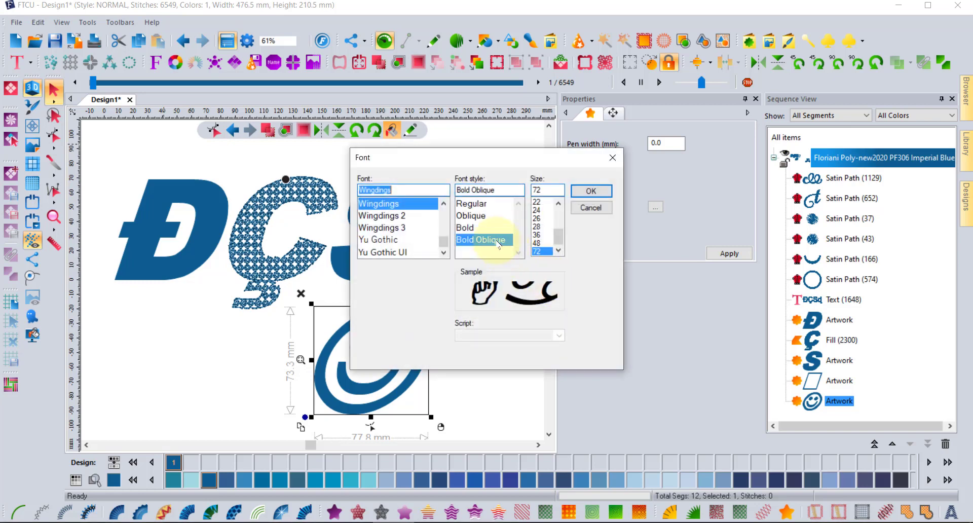
pyautogui.click(471, 203)
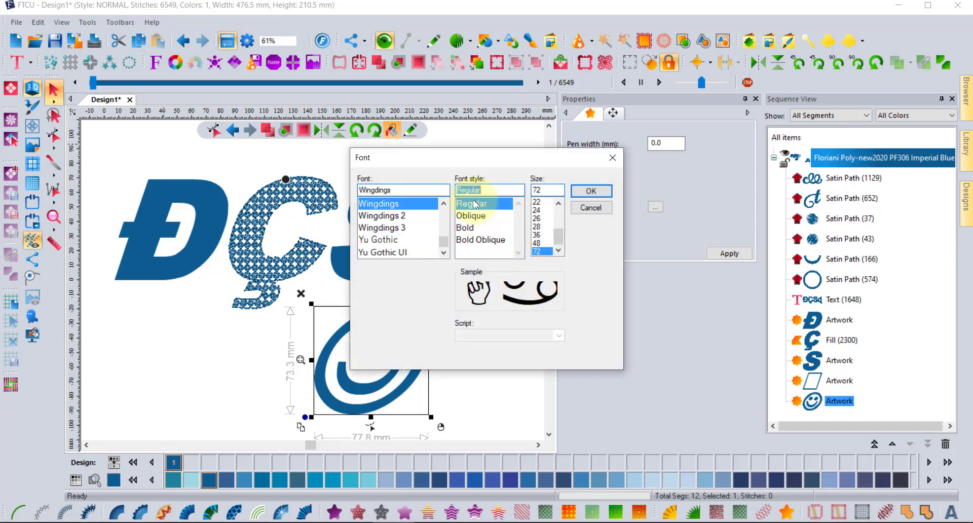
pyautogui.click(591, 191)
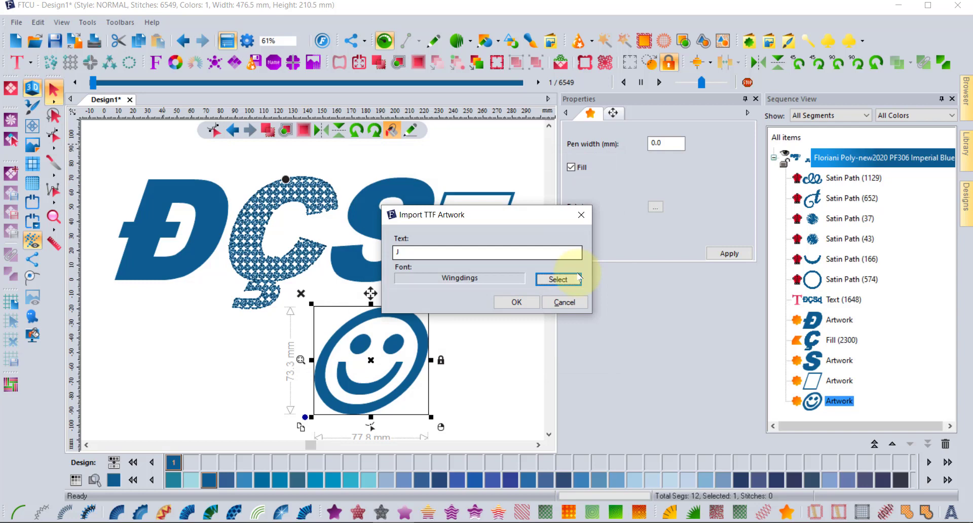
pyautogui.click(521, 302)
pyautogui.moveTo(384, 393); pyautogui.dragTo(179, 264)
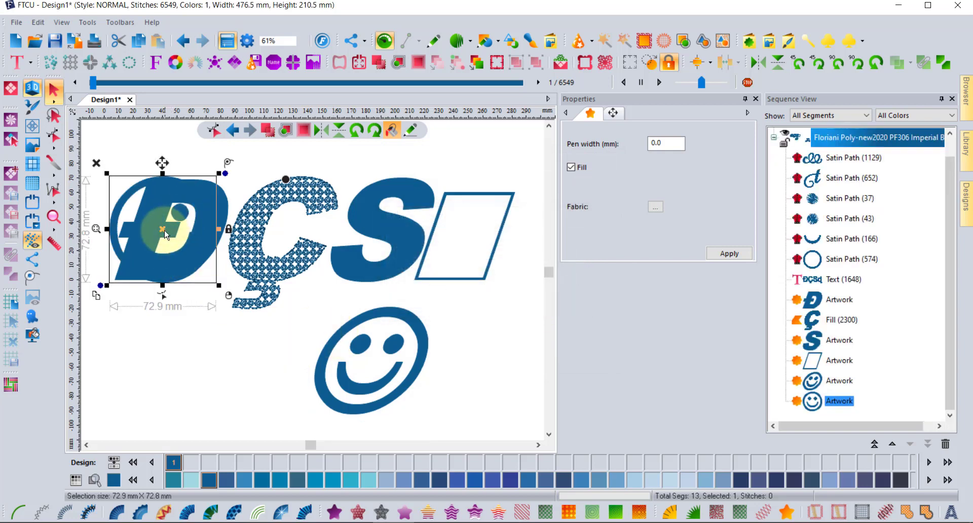
# Step: Move the upright smiley artwork off the Đ to the space below it, beside the slanted smiley, and deselect it
pyautogui.moveTo(167, 233); pyautogui.dragTo(228, 373)
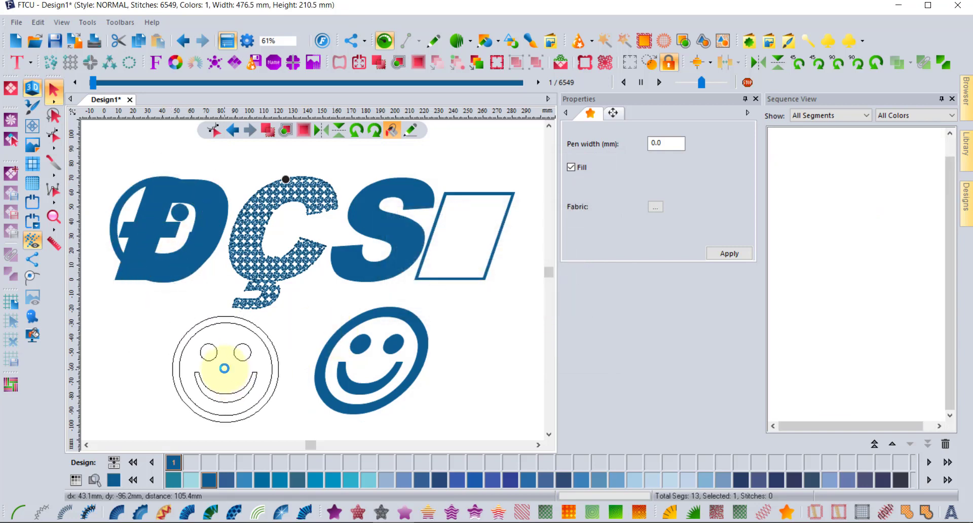
pyautogui.click(494, 358)
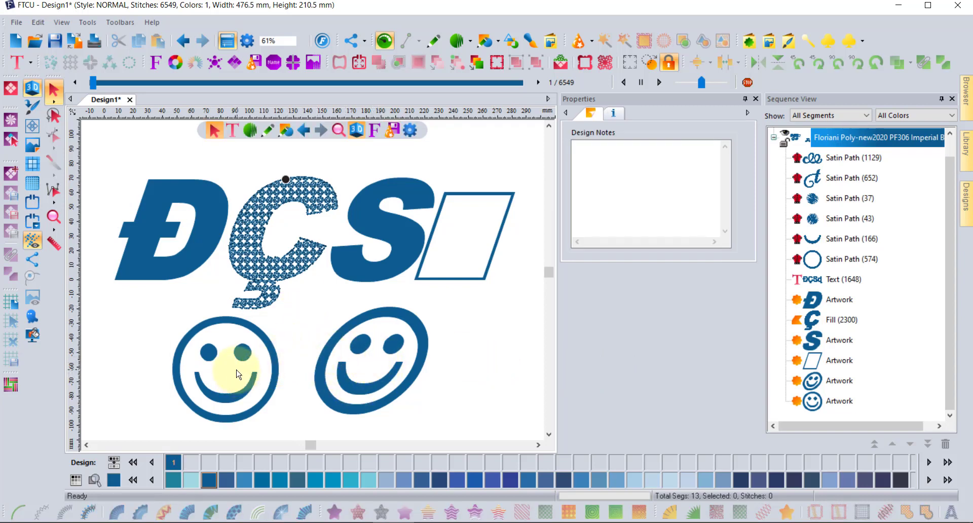
# Step: Try the upright smiley as a Standard fill with Pattern 1 and as Auto Satin stitches
pyautogui.click(248, 332)
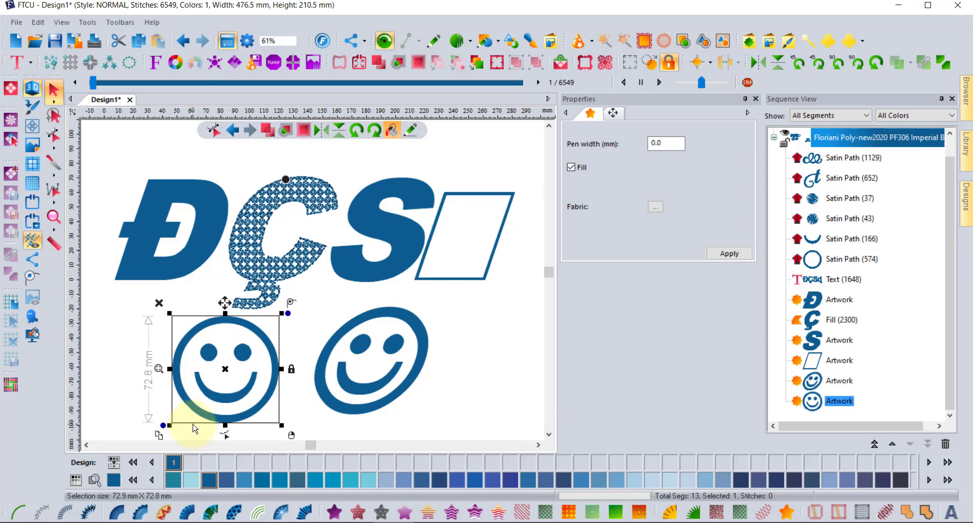
pyautogui.click(334, 513)
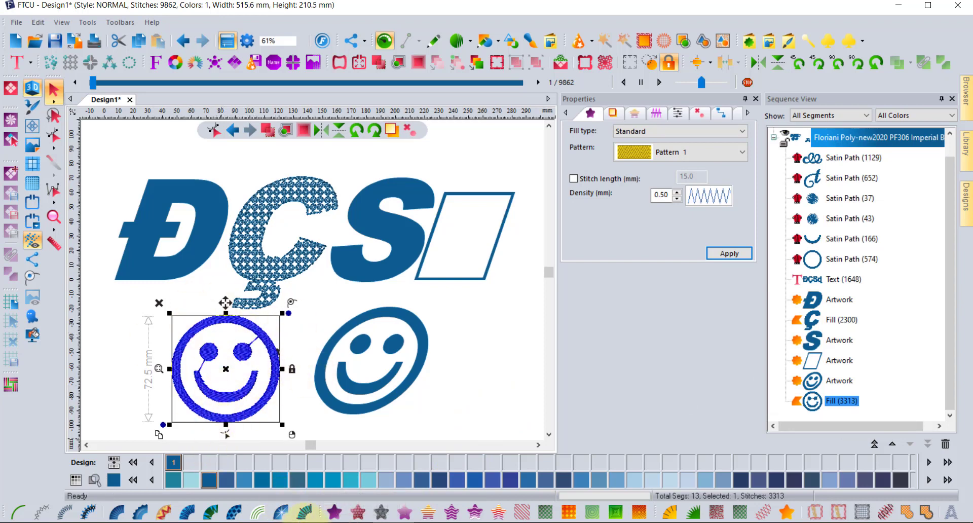
pyautogui.click(304, 513)
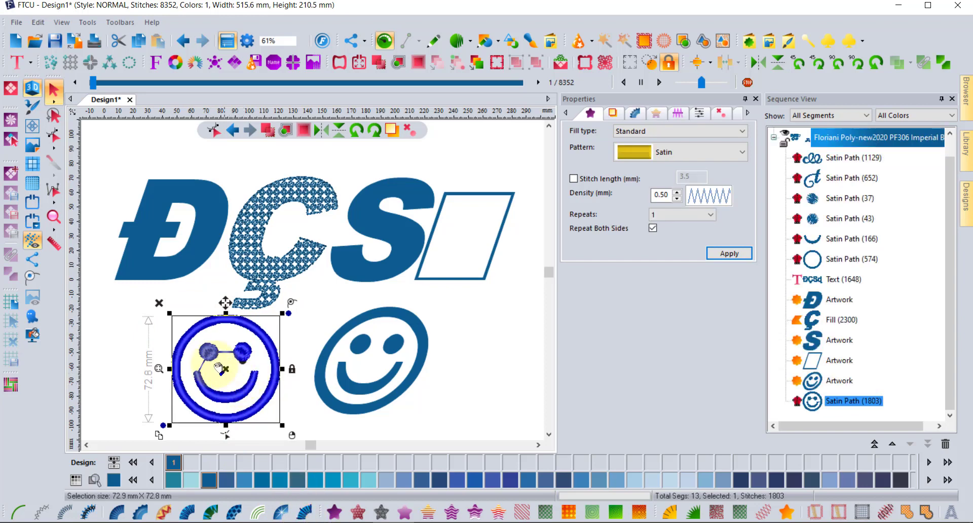
pyautogui.moveTo(216, 351); pyautogui.dragTo(264, 332)
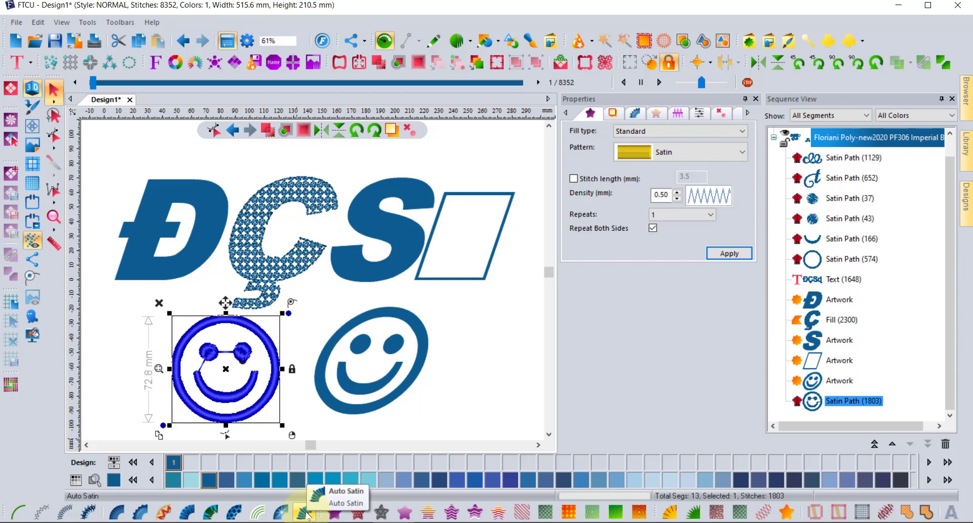
# Step: Convert the upright smiley back to artwork and break it apart into separate outlines
pyautogui.click(787, 513)
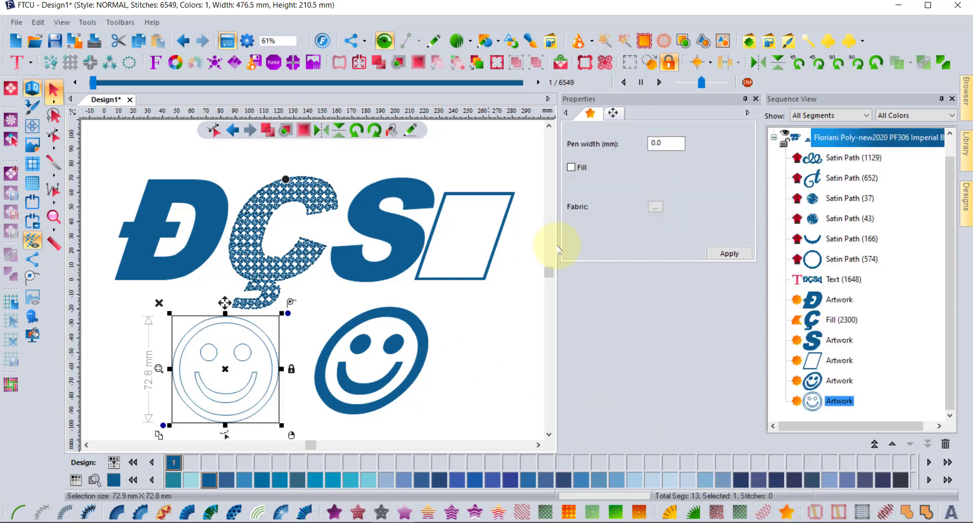
pyautogui.click(943, 63)
pyautogui.moveTo(946, 253); pyautogui.dragTo(946, 347)
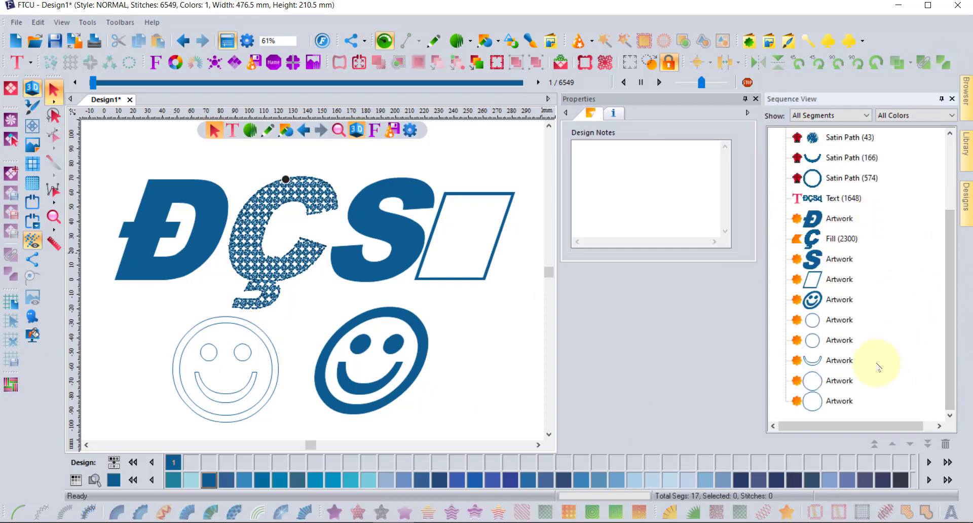
# Step: Combine the two large face circles of the upright smiley into one artwork and convert that ring to Auto Satin
pyautogui.click(263, 334)
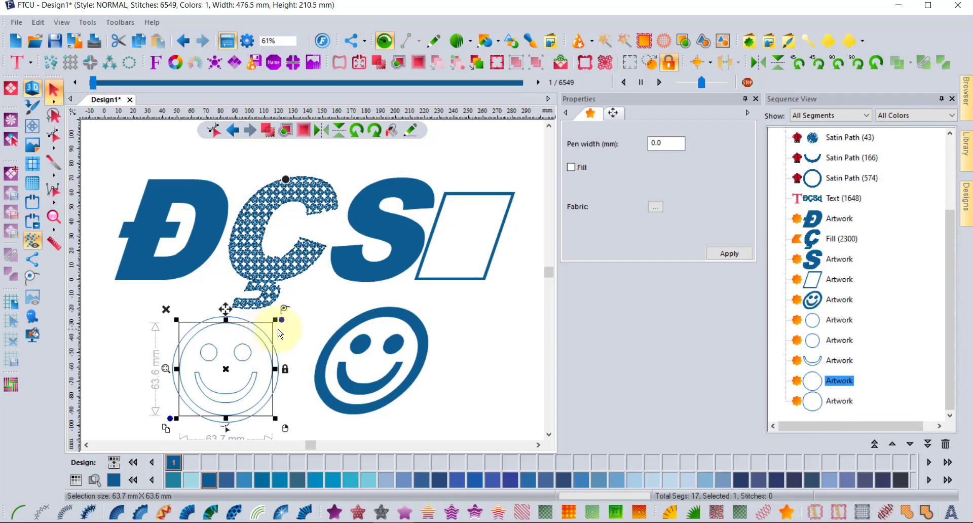
pyautogui.click(263, 360)
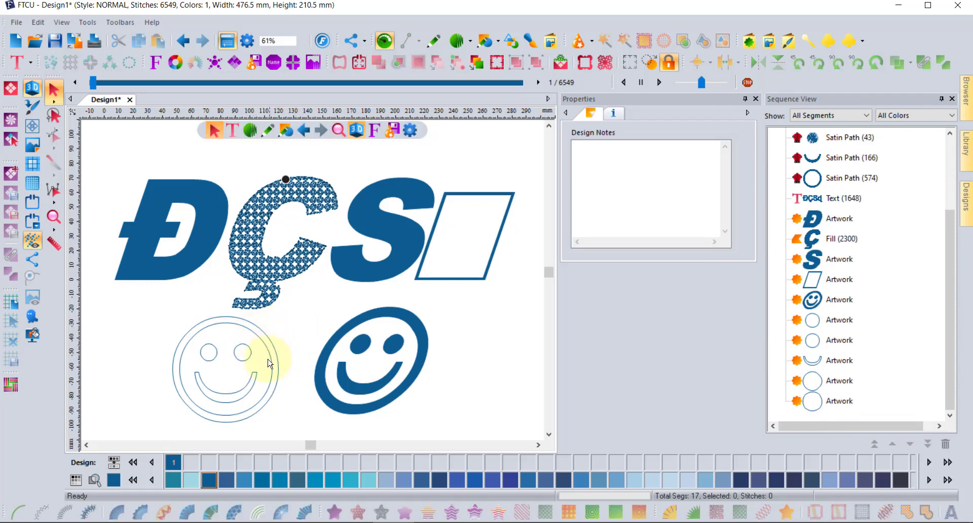
pyautogui.click(845, 384)
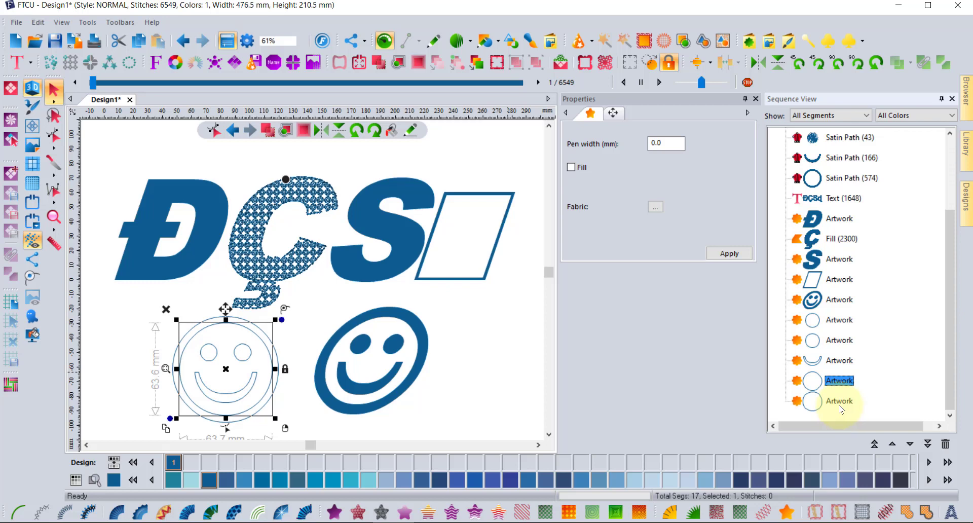
pyautogui.keyDown('ctrl'); pyautogui.click(839, 402); pyautogui.keyUp('ctrl')
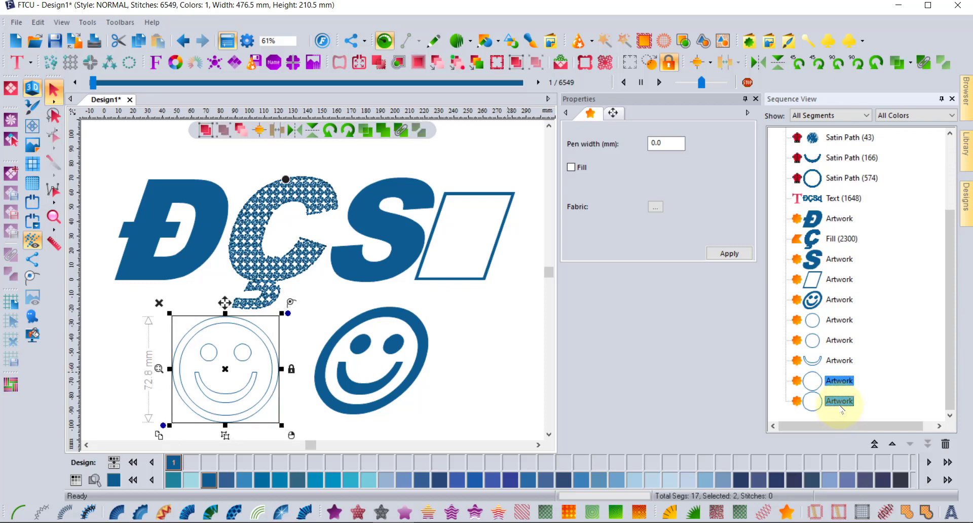
pyautogui.click(925, 63)
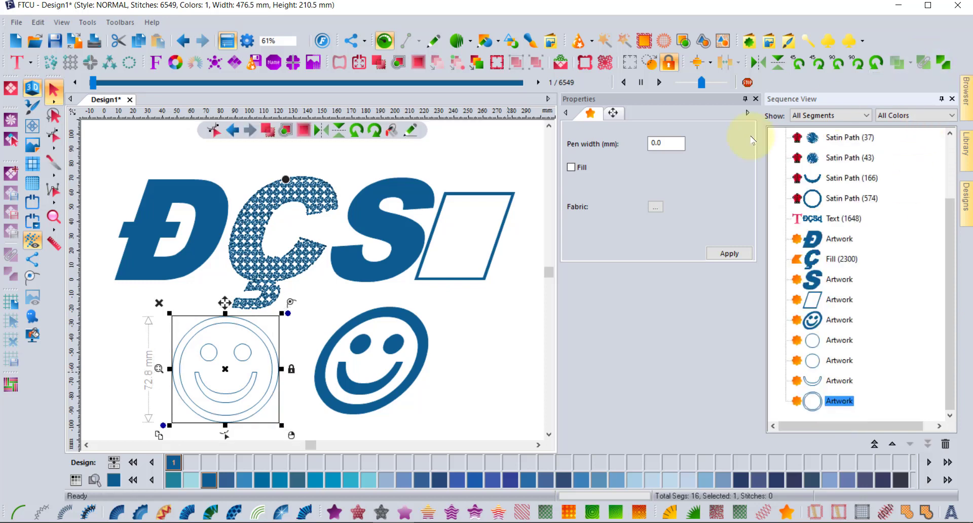
pyautogui.click(306, 513)
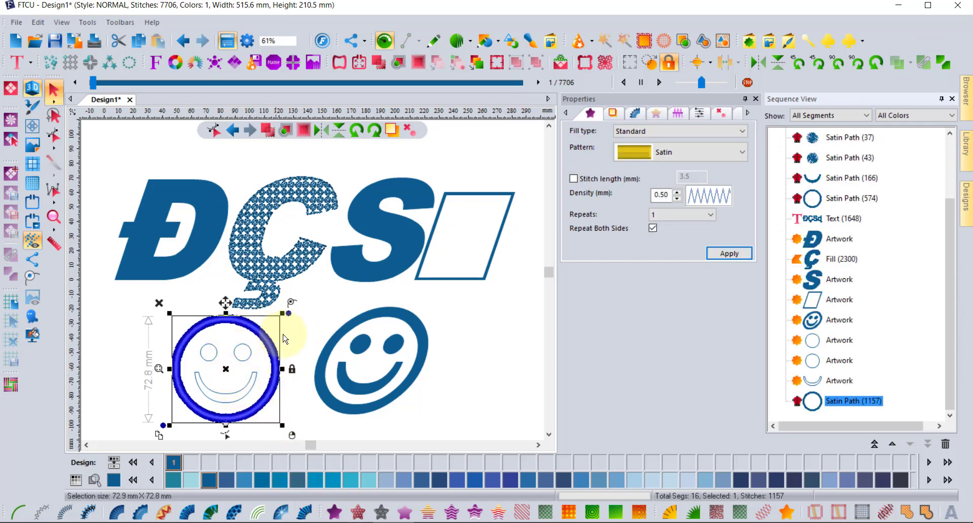
pyautogui.click(297, 327)
# Step: Convert the mouth and both eyes of the upright smiley to Auto Satin, one piece at a time, and clear the selection
pyautogui.click(233, 400)
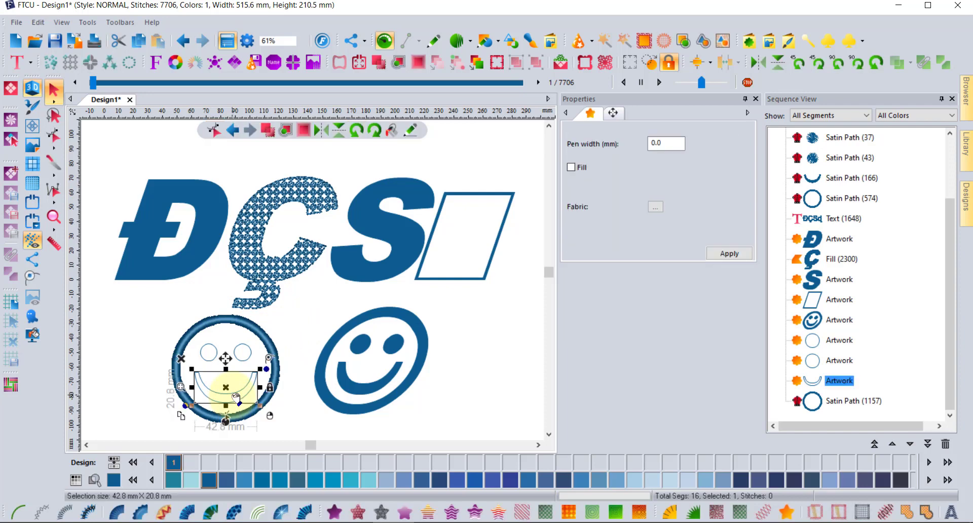
pyautogui.click(305, 513)
pyautogui.click(197, 363)
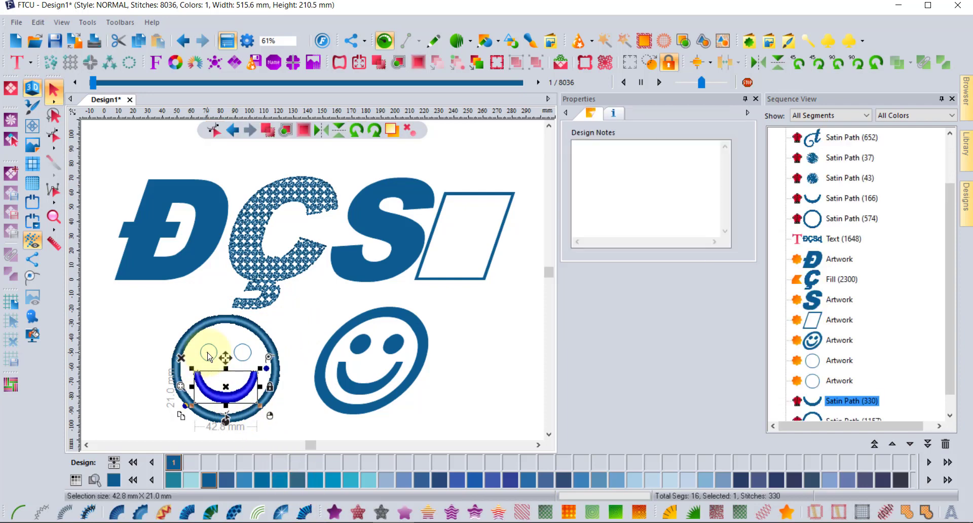
pyautogui.click(213, 362)
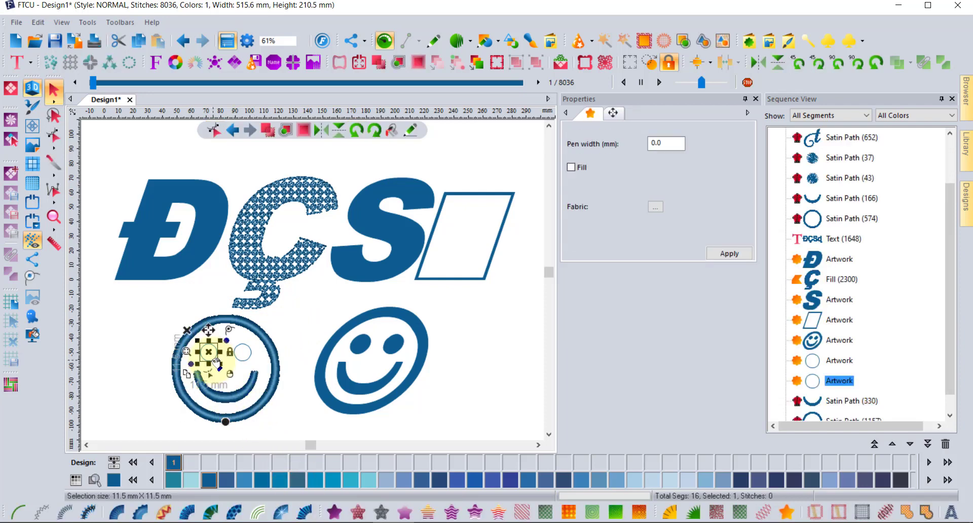
pyautogui.click(336, 511)
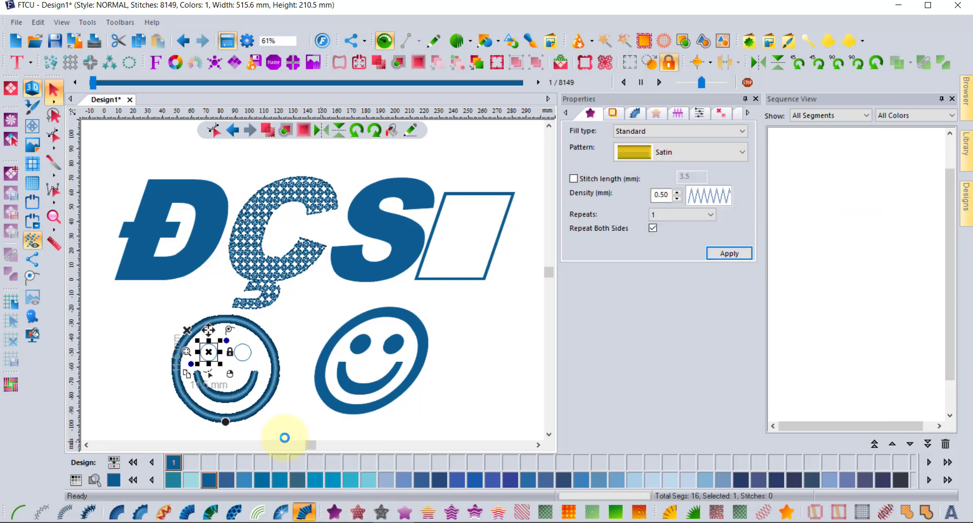
pyautogui.click(249, 357)
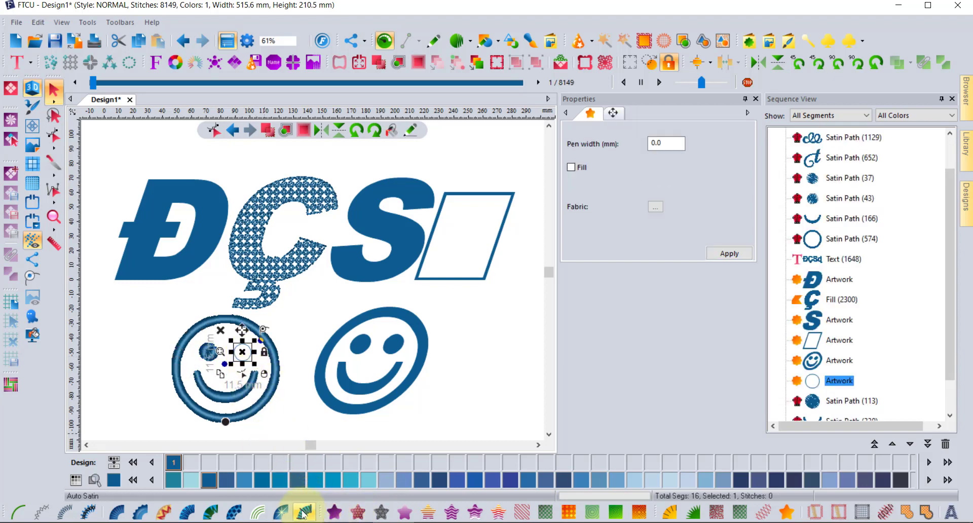
pyautogui.click(335, 512)
pyautogui.click(451, 391)
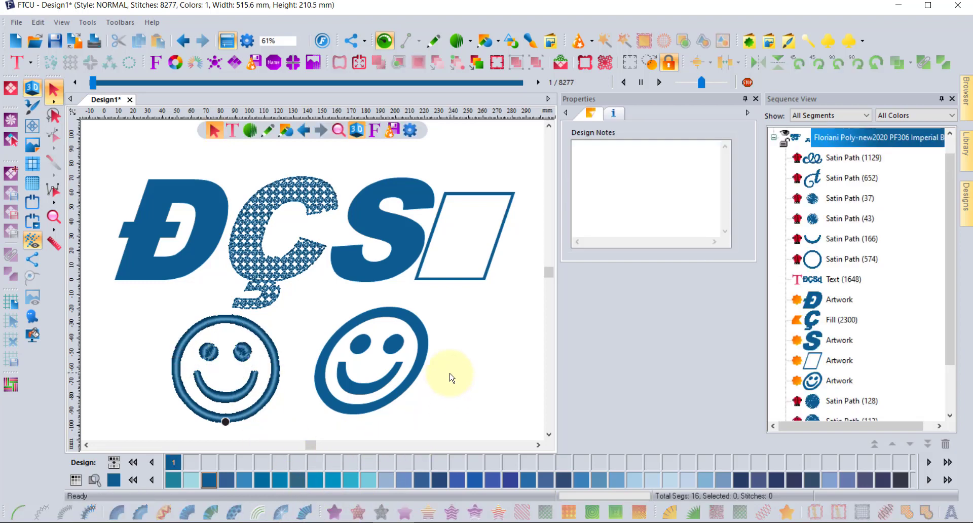
# Step: Switch to the open Character Map window and close it
pyautogui.scroll(-2, 451, 377)
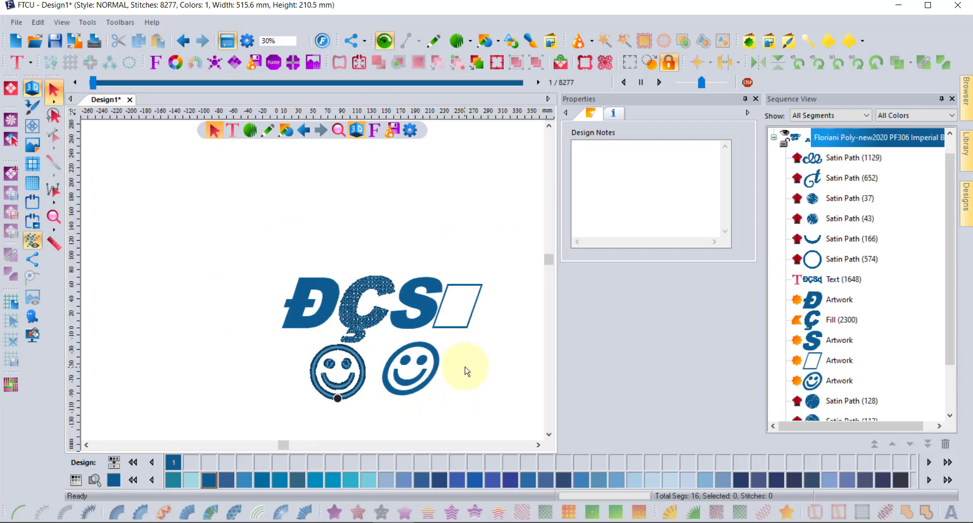
pyautogui.hotkey('alt', 'Tab')
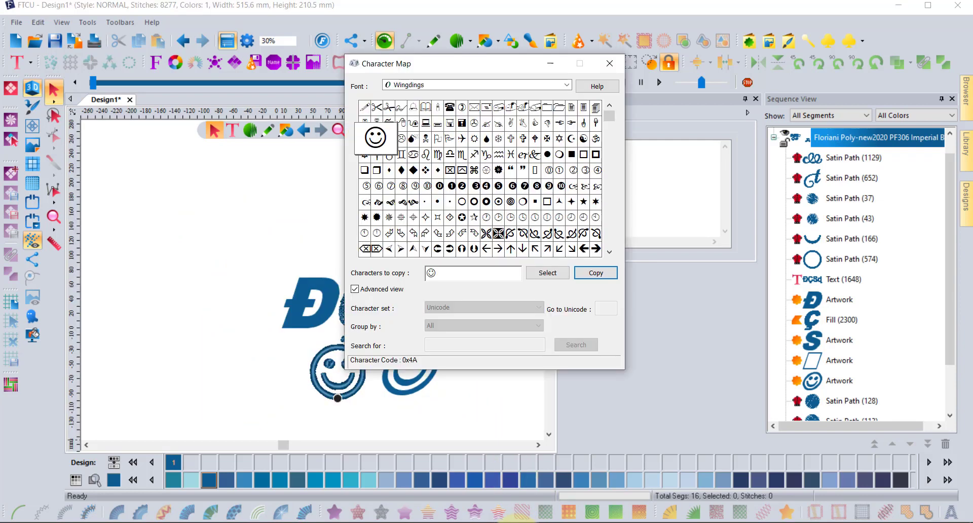
pyautogui.moveTo(512, 67); pyautogui.dragTo(456, 66)
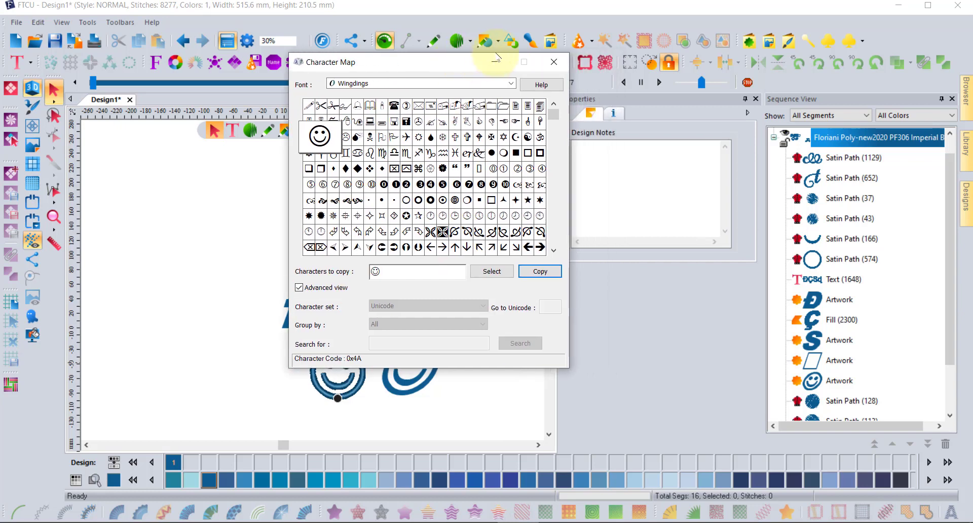
pyautogui.click(558, 58)
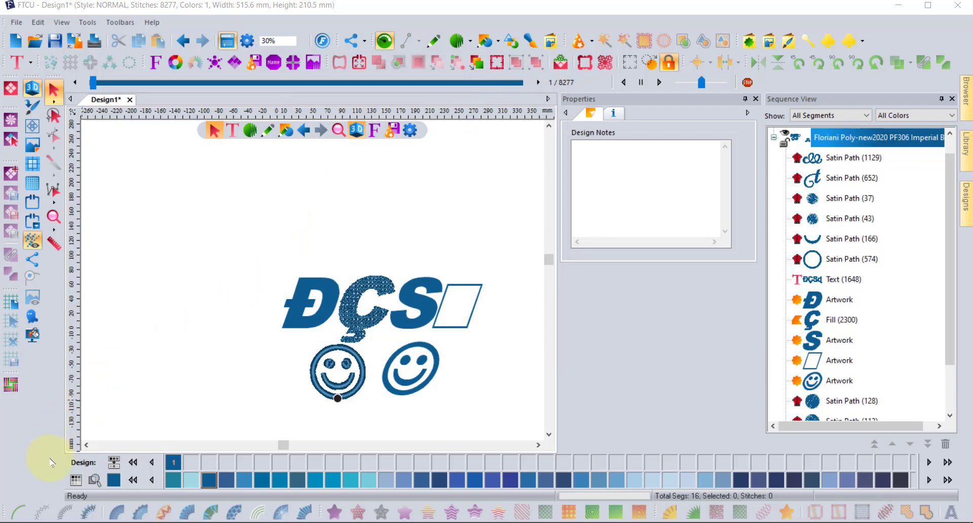
# Step: Search Windows for "char", open Character Map again, and place its window over the design
pyautogui.press('super+s')
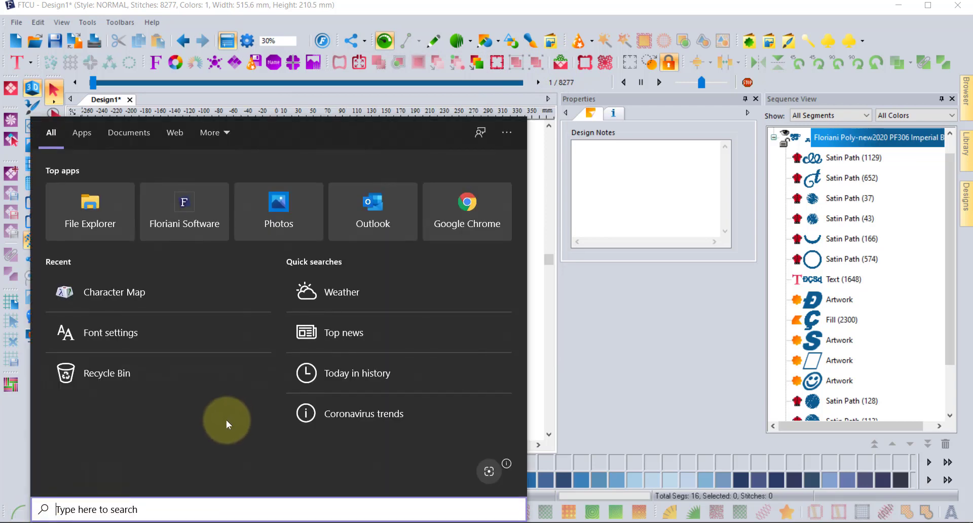
pyautogui.write('char')
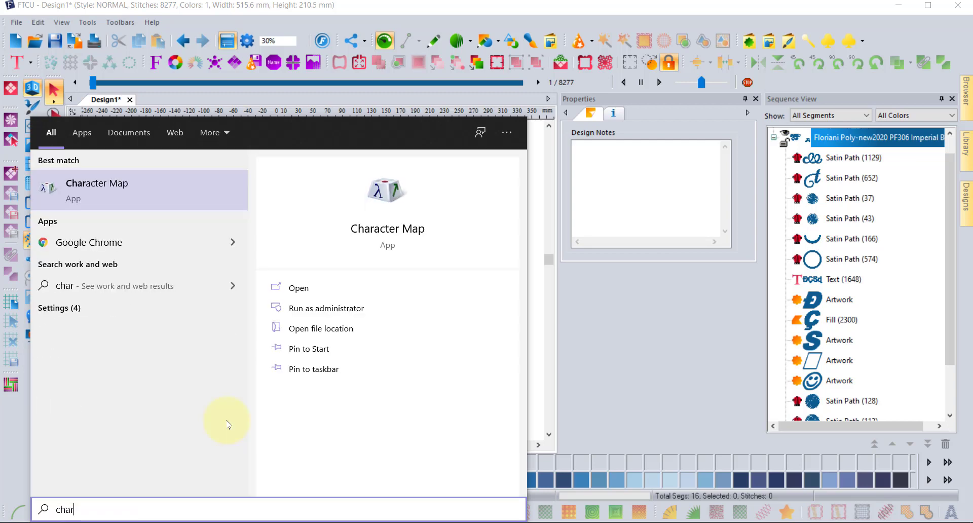
pyautogui.click(137, 192)
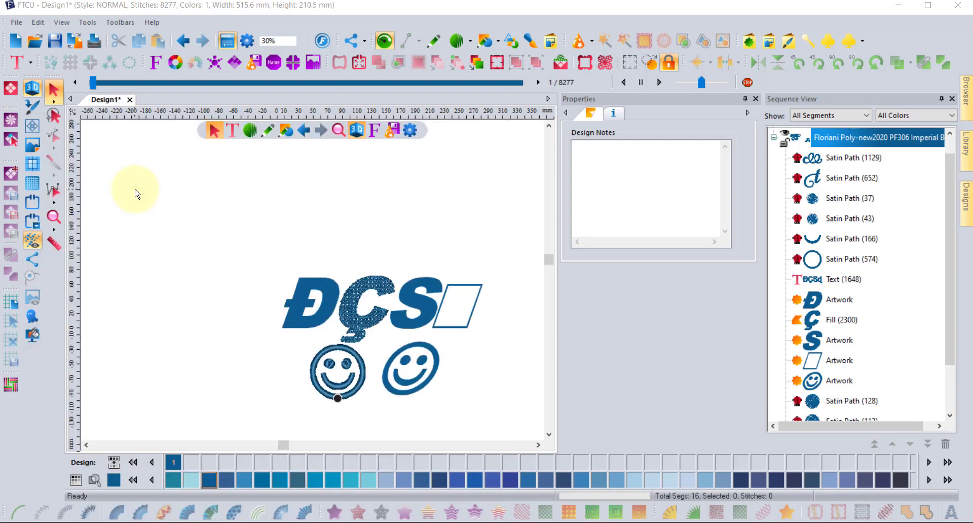
pyautogui.moveTo(159, 51); pyautogui.dragTo(375, 68)
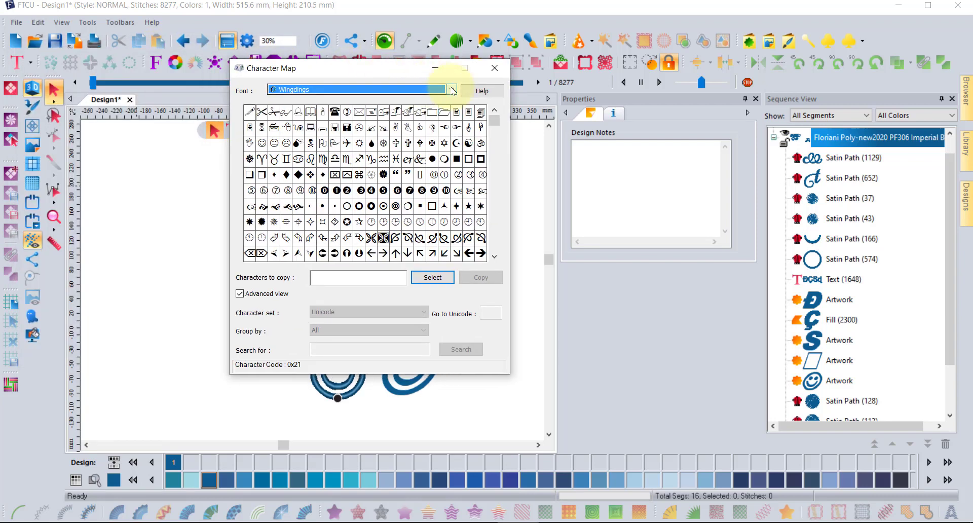
# Step: Copy the Wingdings four-petal square ornament with character code 0xCC and return to the embroidery design
pyautogui.click(382, 237)
pyautogui.click(432, 277)
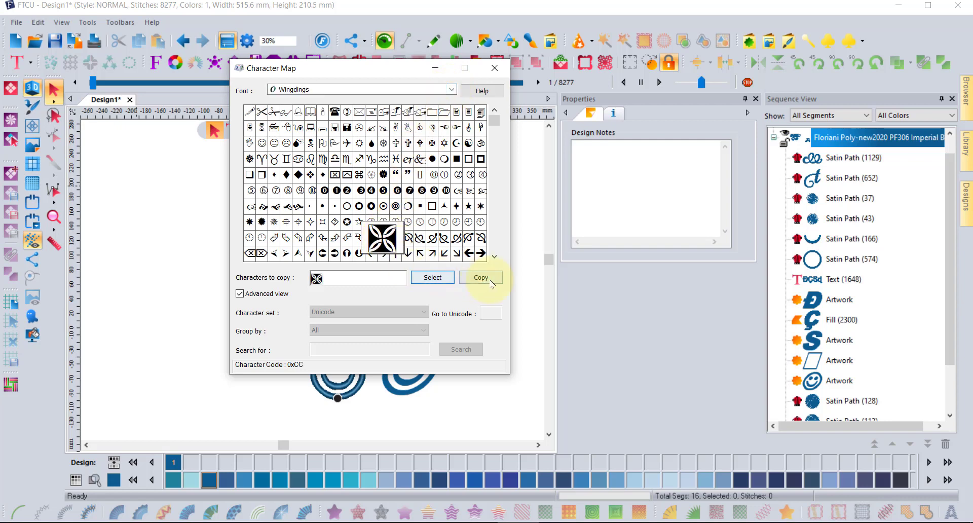
pyautogui.click(480, 278)
pyautogui.press('Escape')
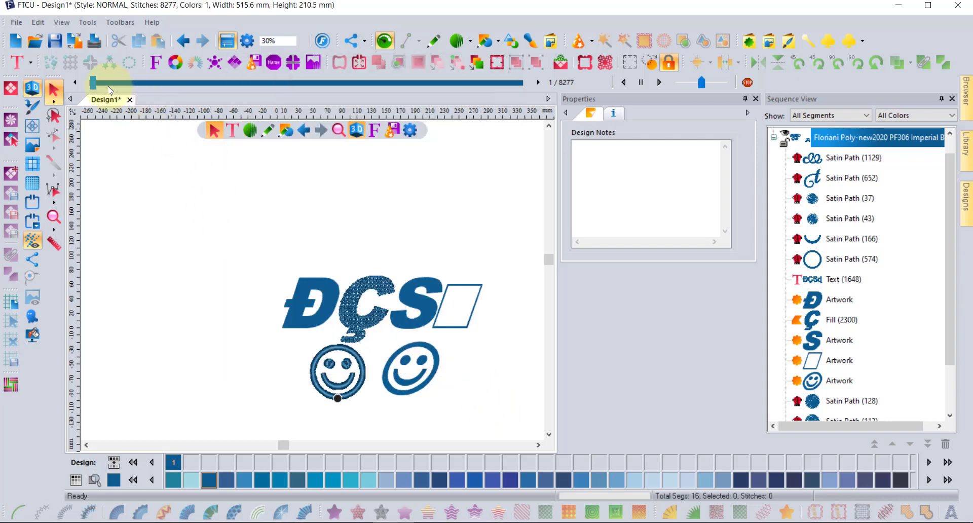
# Step: Import the copied ornament character as TTF artwork in Wingdings, move it above the lettering, and deselect it
pyautogui.click(26, 67)
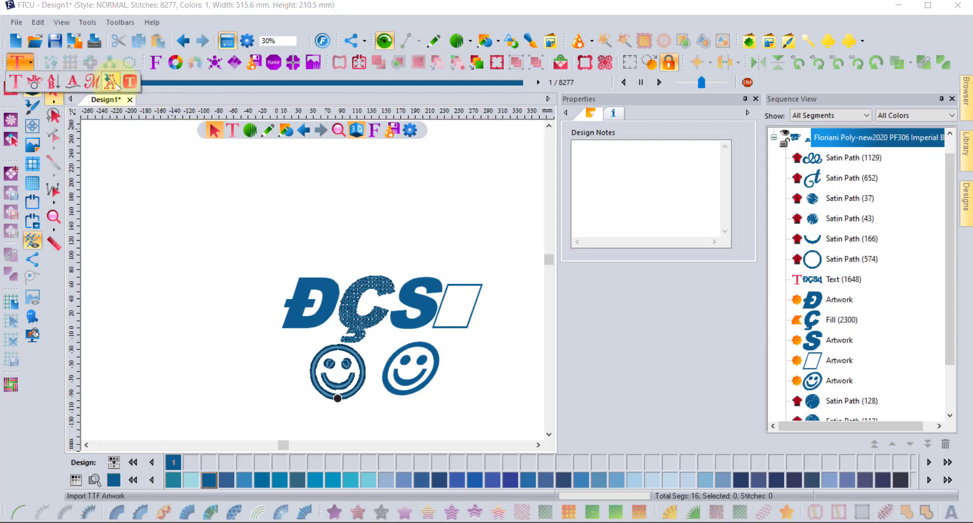
pyautogui.click(370, 200)
pyautogui.write('J')
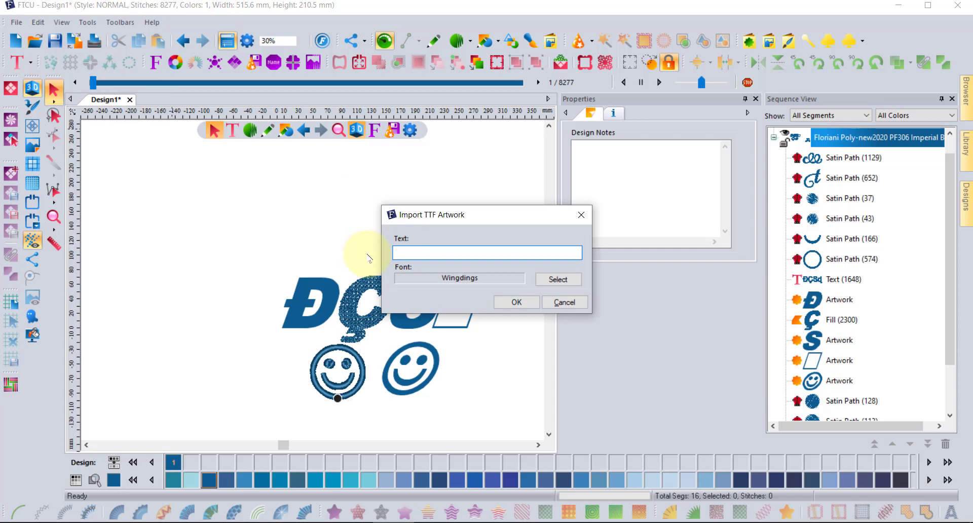
pyautogui.click(517, 302)
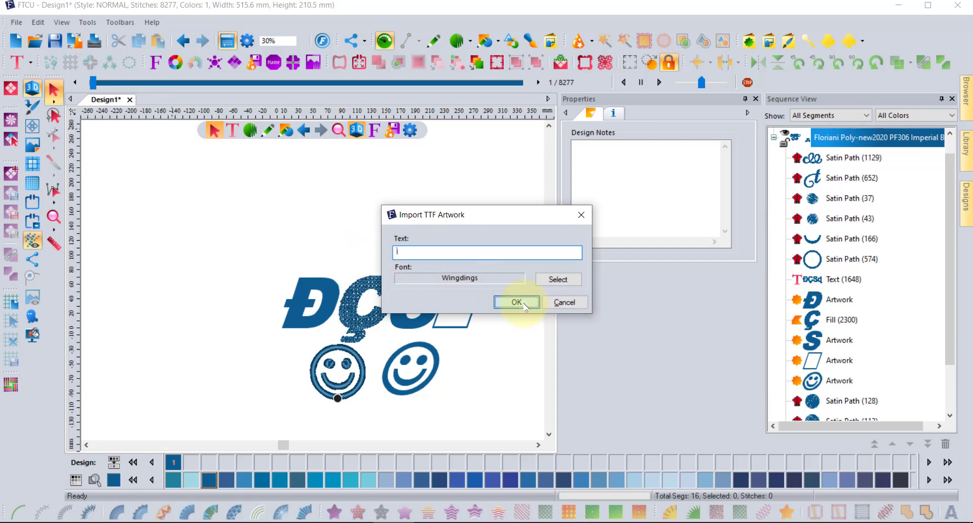
pyautogui.moveTo(332, 296); pyautogui.dragTo(324, 212)
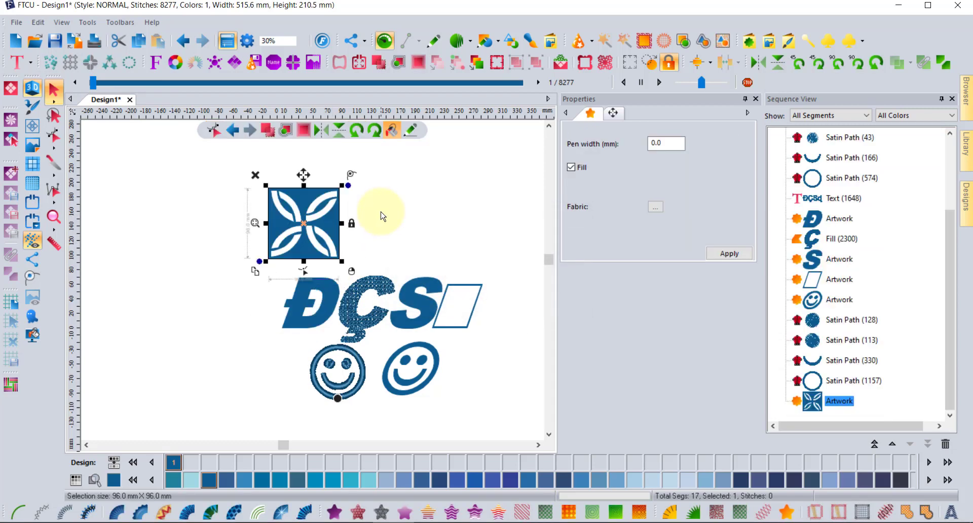
pyautogui.click(470, 217)
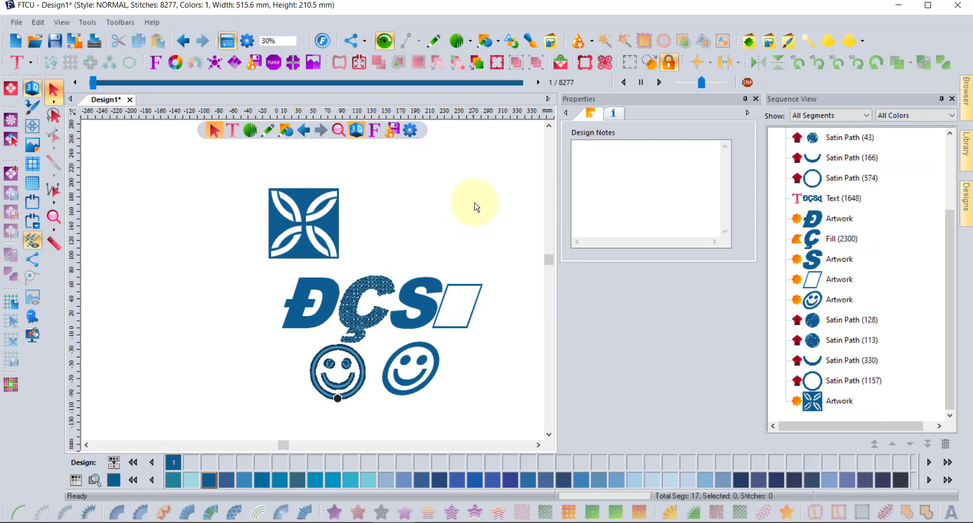